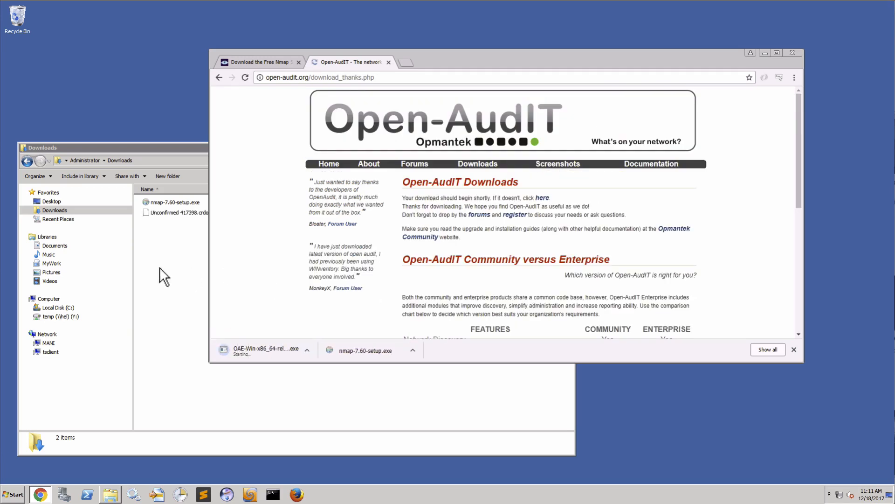
Step: With nmap-7.60-setup.exe downloaded and the Open-AudIT installer downloading, bring the Downloads folder forward
left_click(138, 264)
Step: Run nmap-7.60-setup.exe as administrator and install Nmap 7.60 with default components
right_click(174, 206)
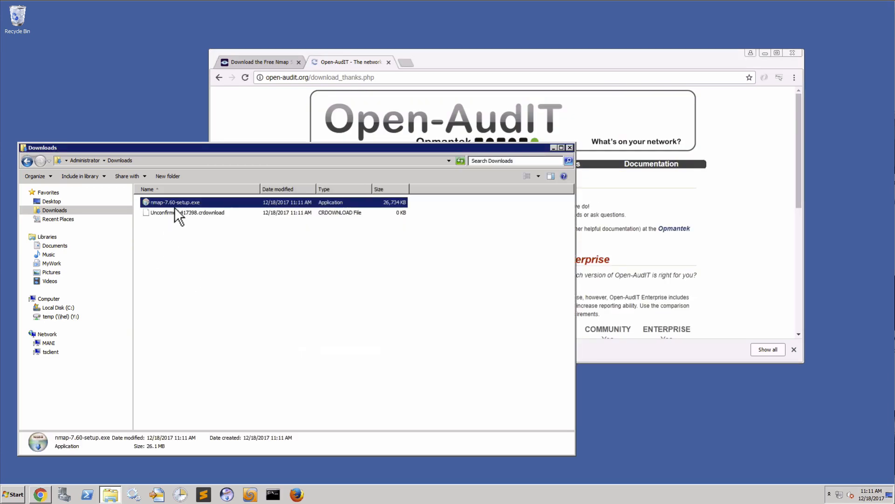
left_click(194, 217)
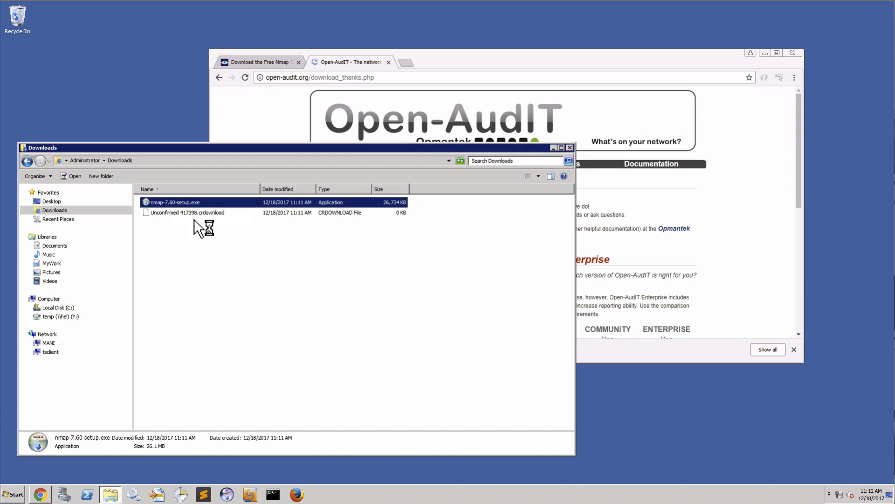
left_click(509, 326)
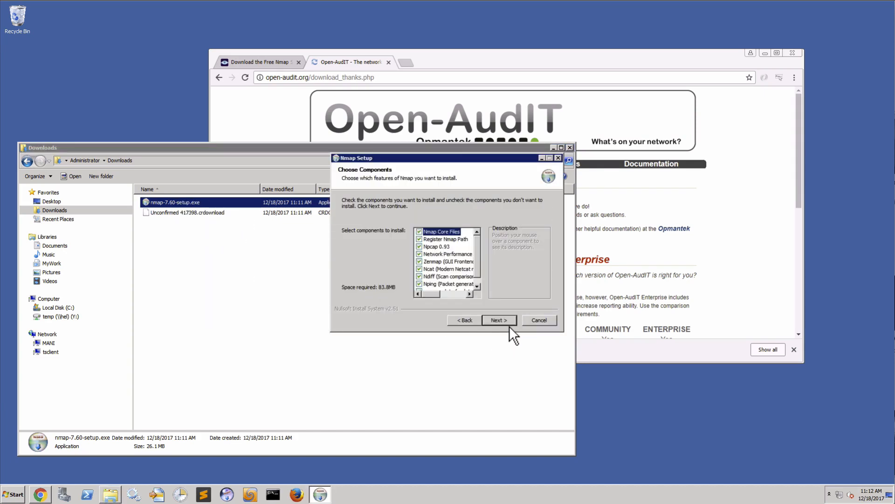
left_click(510, 326)
left_click(510, 326)
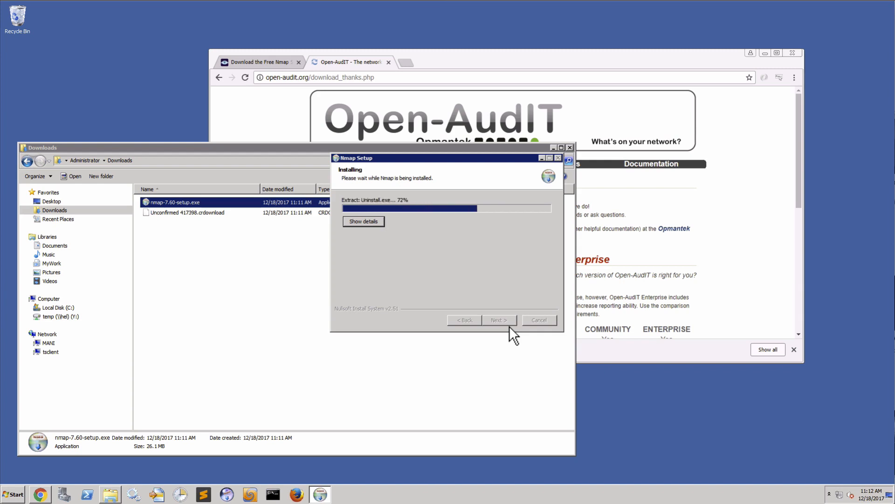
Step: Install Npcap 0.93, then finish Nmap setup with Start Menu and desktop shortcuts
left_click(509, 326)
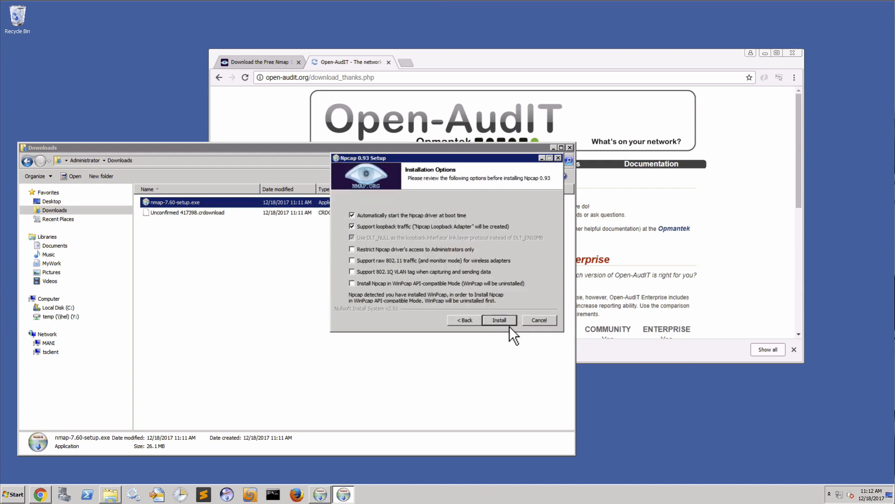
left_click(509, 326)
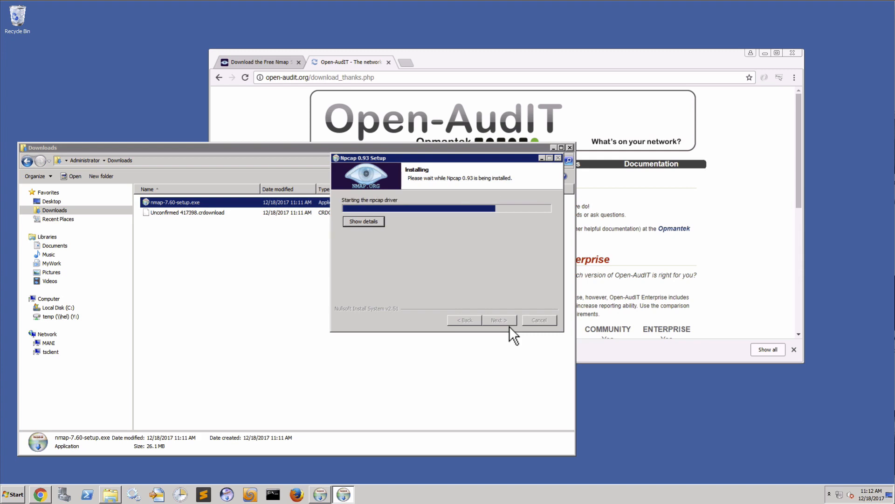
left_click(505, 322)
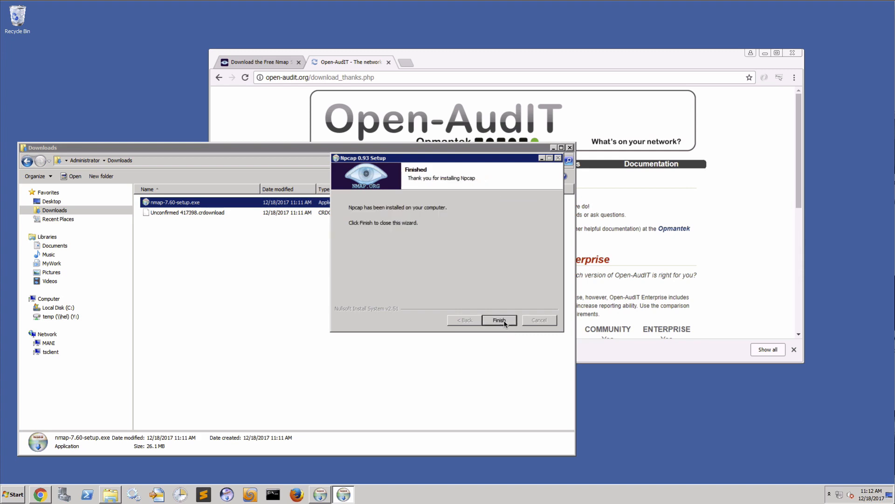
left_click(509, 324)
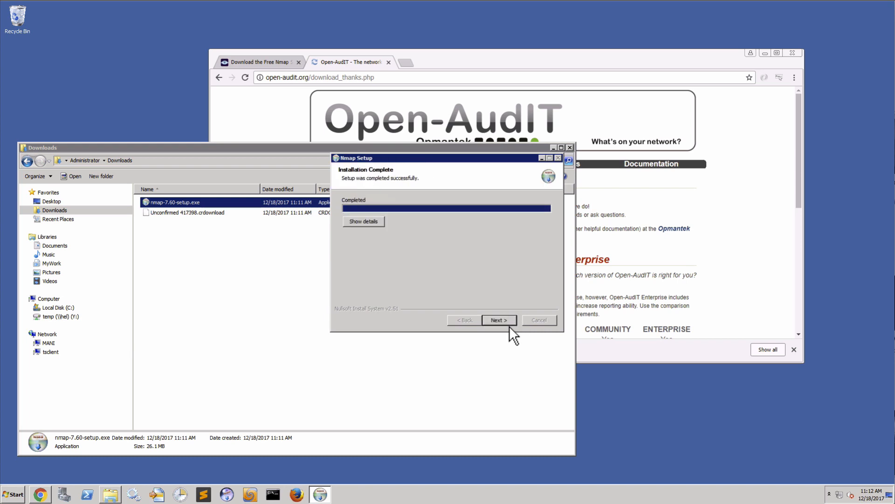
left_click(509, 325)
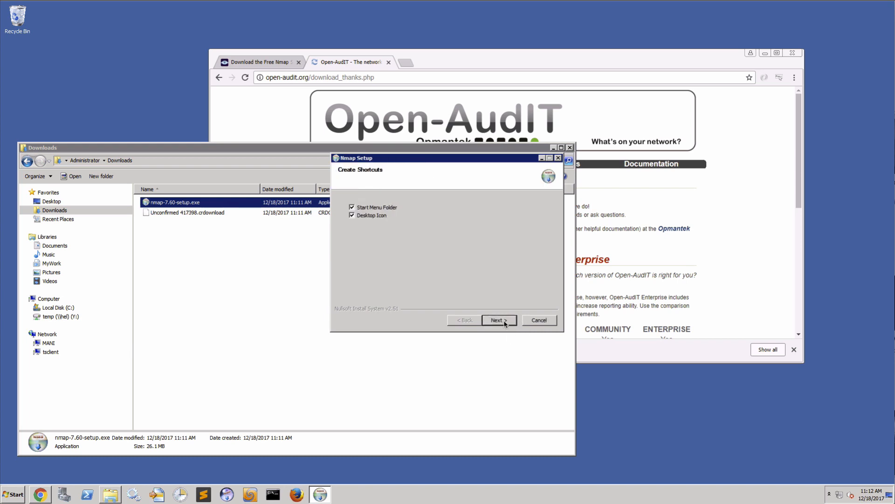
left_click(499, 320)
left_click(499, 320)
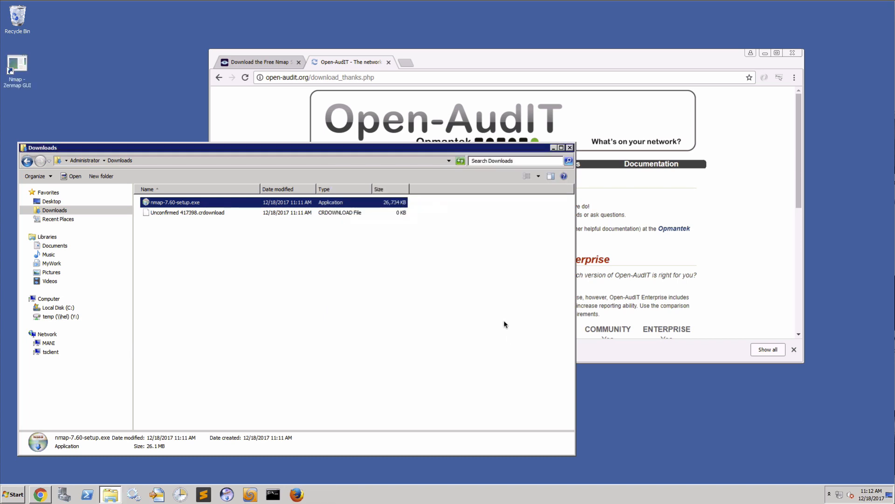
Step: Wait in Chrome for OAE-Win-x86_64-release_2.0.11.exe to finish downloading, then return to Downloads
left_click(690, 212)
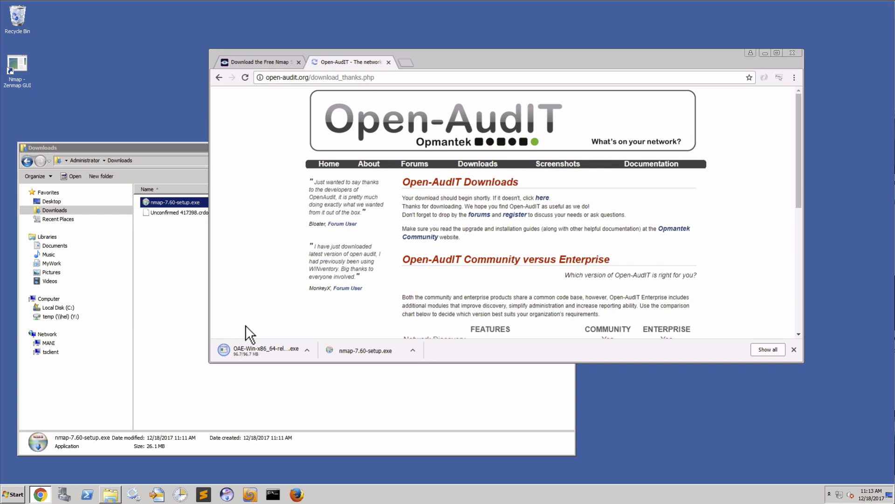
left_click(177, 263)
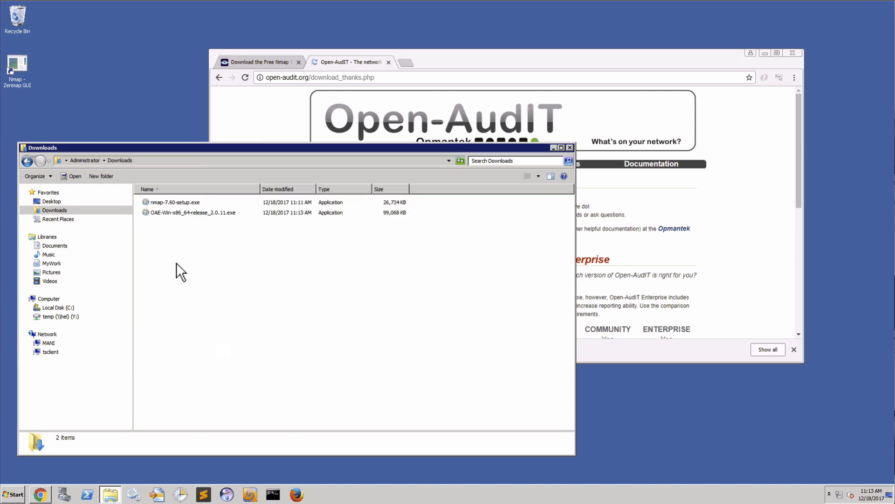
Step: Run OAE-Win-x86_64-release_2.0.11.exe as administrator, complete setup, and launch Open-AudIT
left_click(186, 215)
right_click(186, 214)
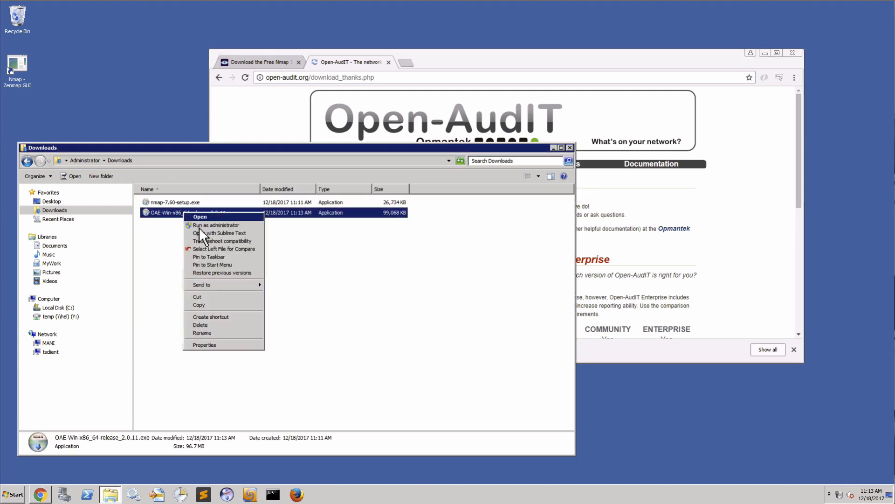
left_click(202, 228)
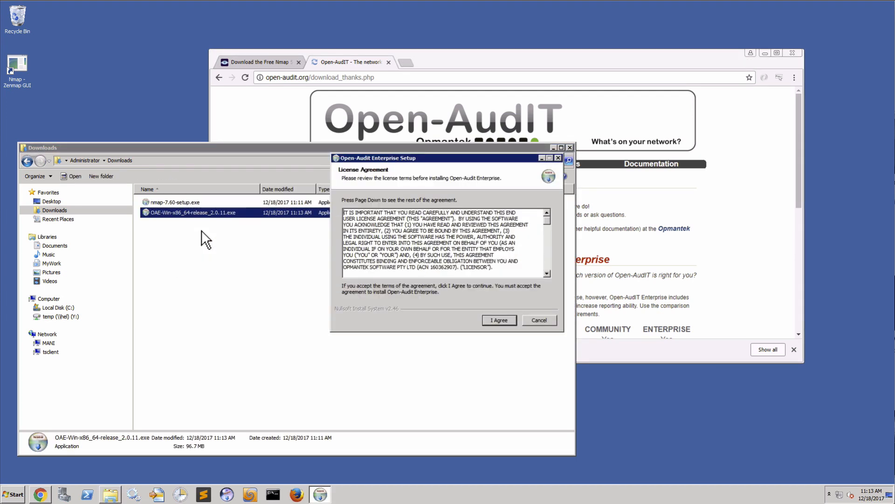
left_click(504, 322)
left_click(505, 324)
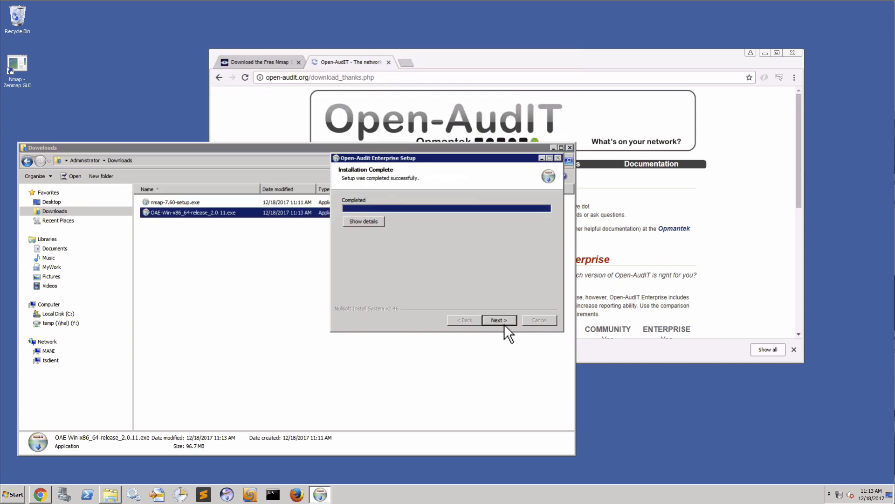
left_click(505, 323)
left_click(499, 320)
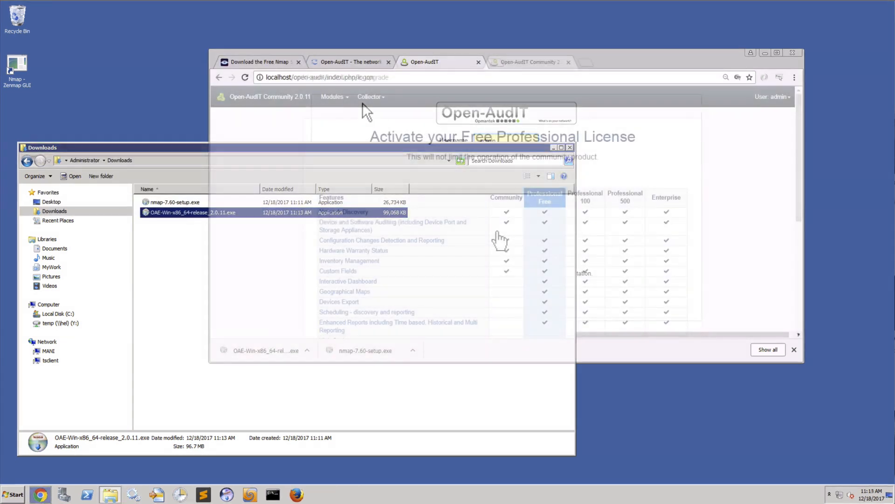
Step: Start activating the free 20-node licence and fill in first name, last name and e-mail
scroll(251, 189, "down", 5)
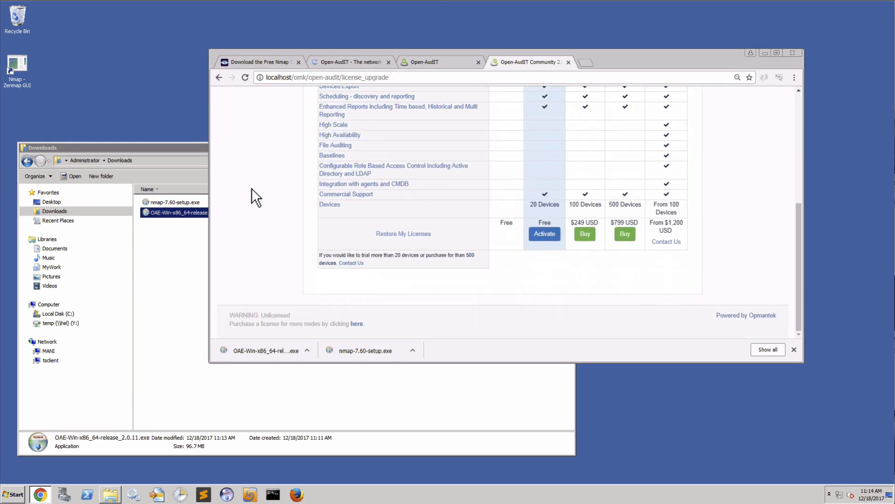
left_click(794, 353)
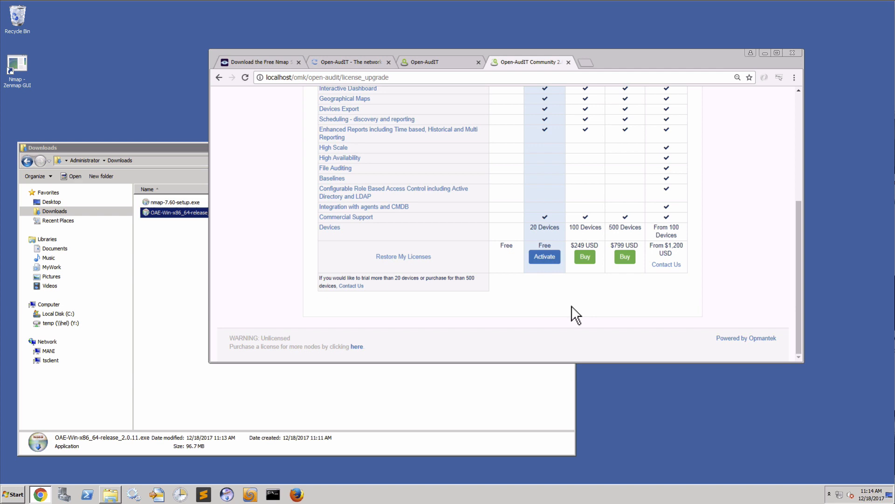
left_click(546, 257)
left_click(407, 154)
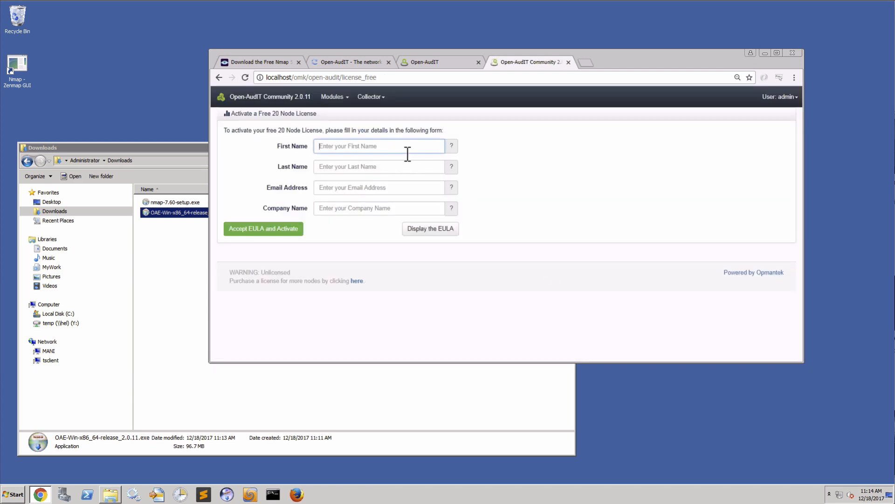
type("M")
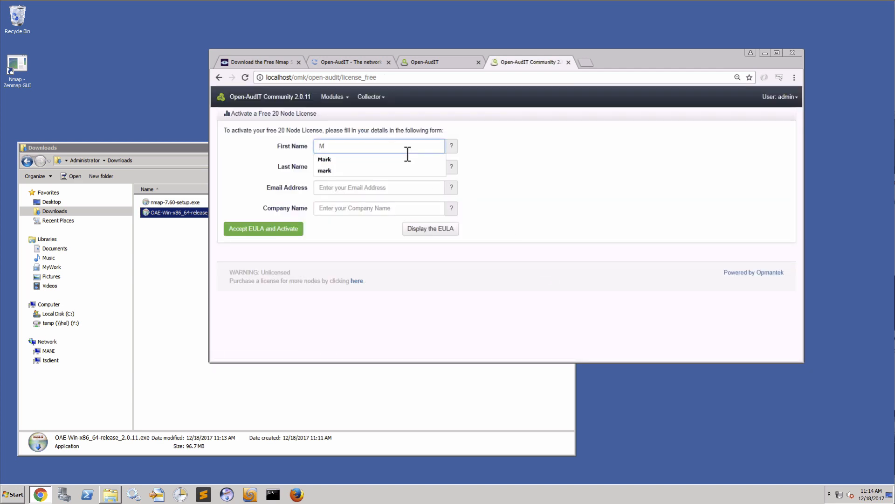
key("Down")
key("Tab")
type("U")
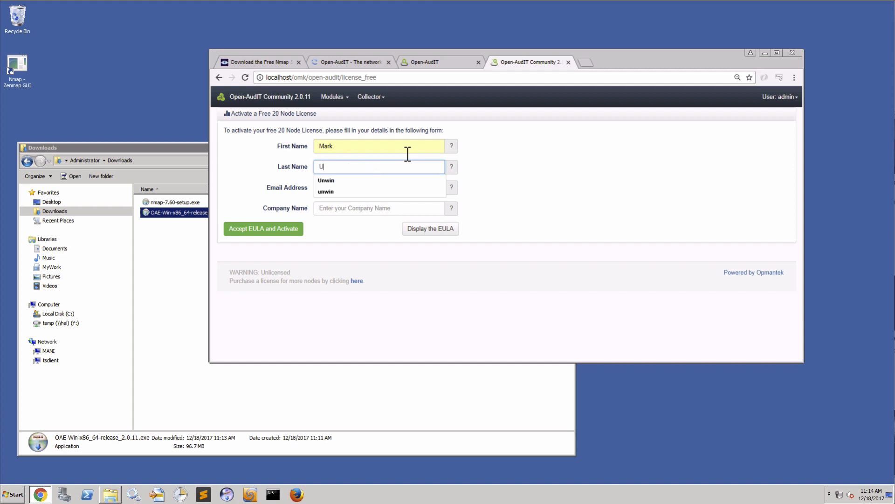
key("Down")
key("Tab")
type("ma")
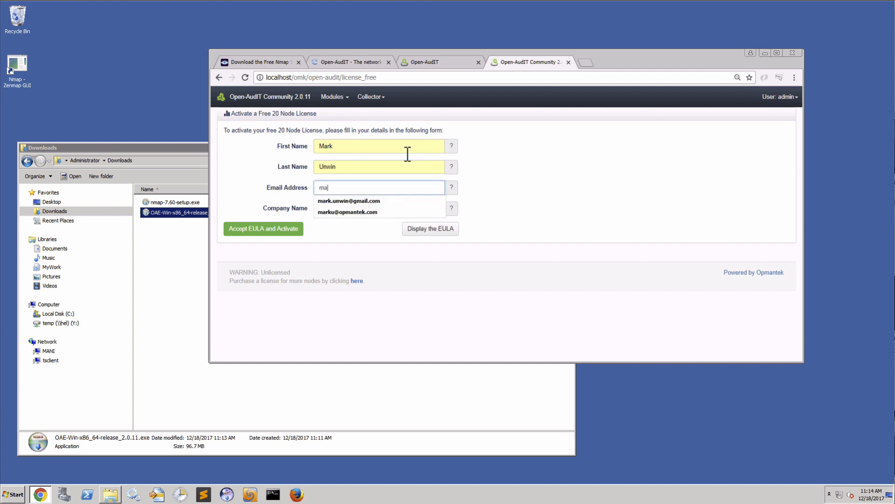
key("Down")
key("Down")
key("Tab")
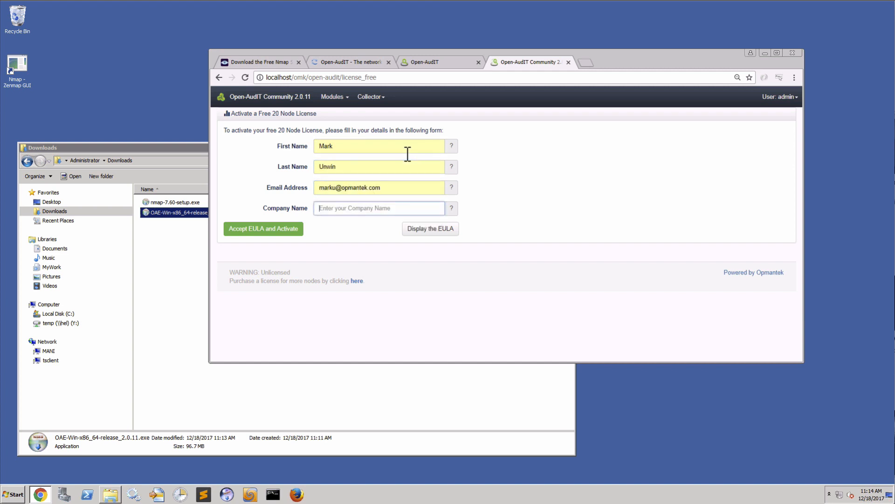
Step: Enter company Opmantek, submit the activation, and maximize Chrome on the Dashboard
type("Opmantek")
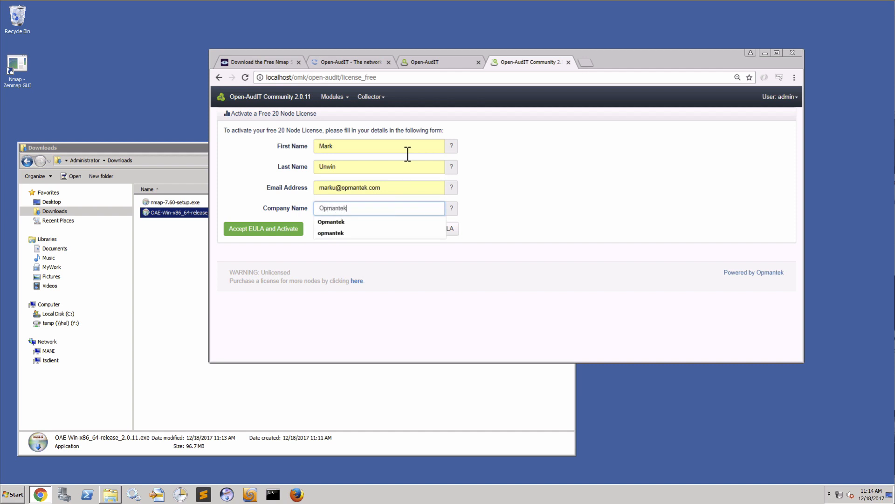
key("Return")
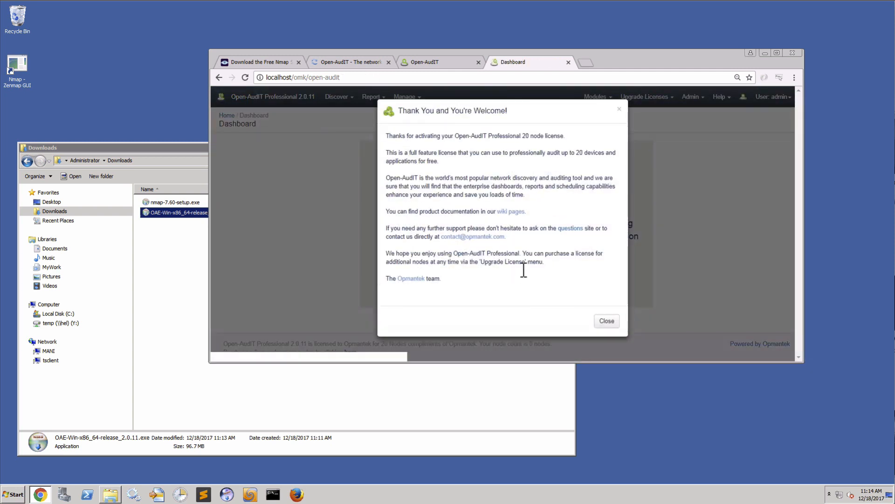
left_click(611, 323)
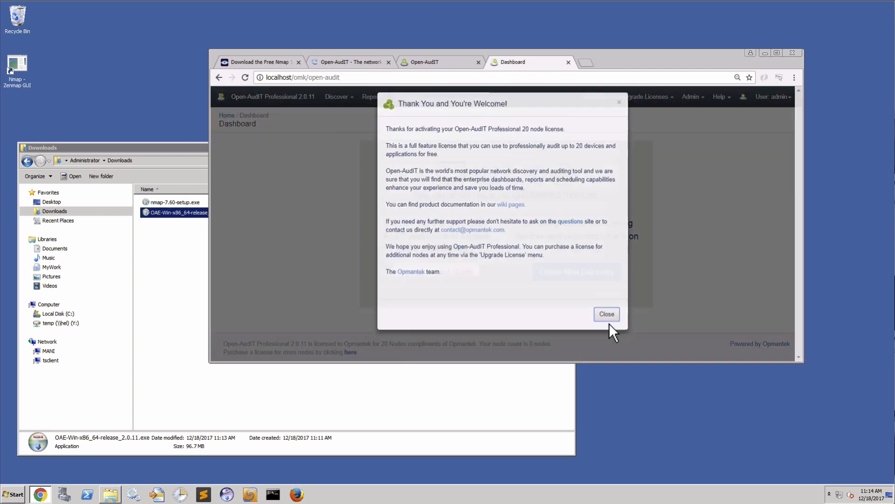
left_click(777, 54)
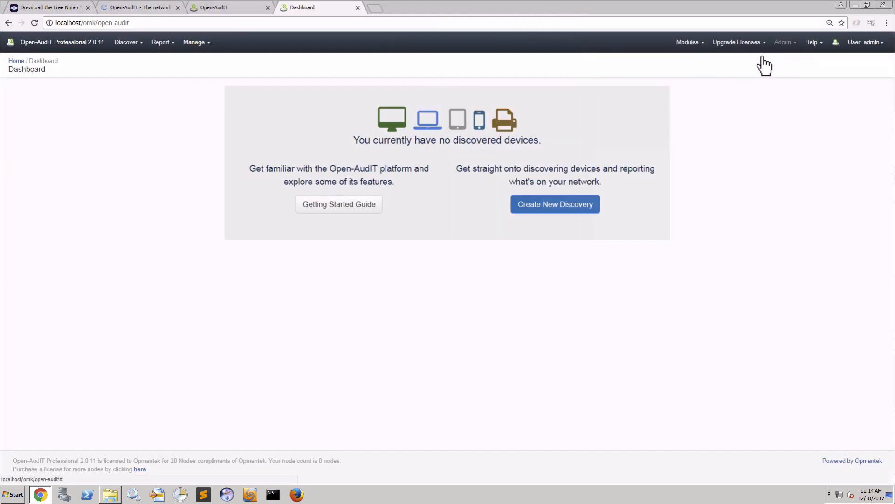
Step: From the Credentials list, start a new credential named SNMP #2
left_click(135, 52)
mouse_move(136, 60)
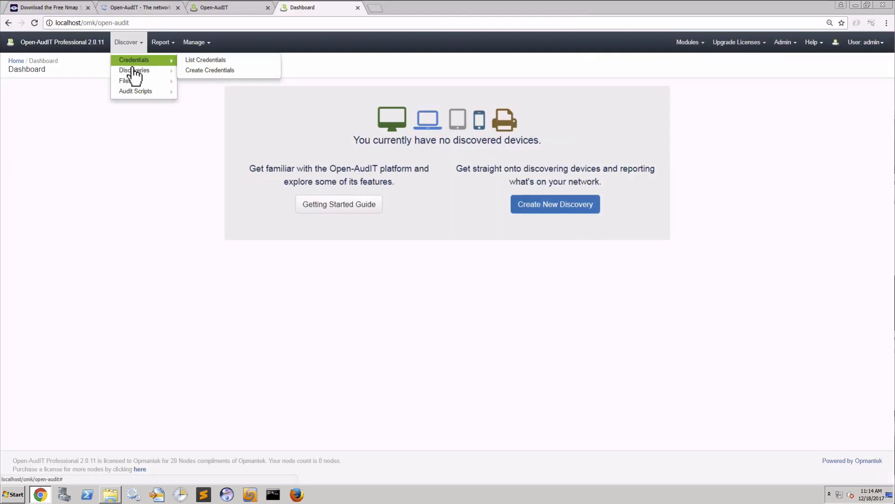
left_click(201, 65)
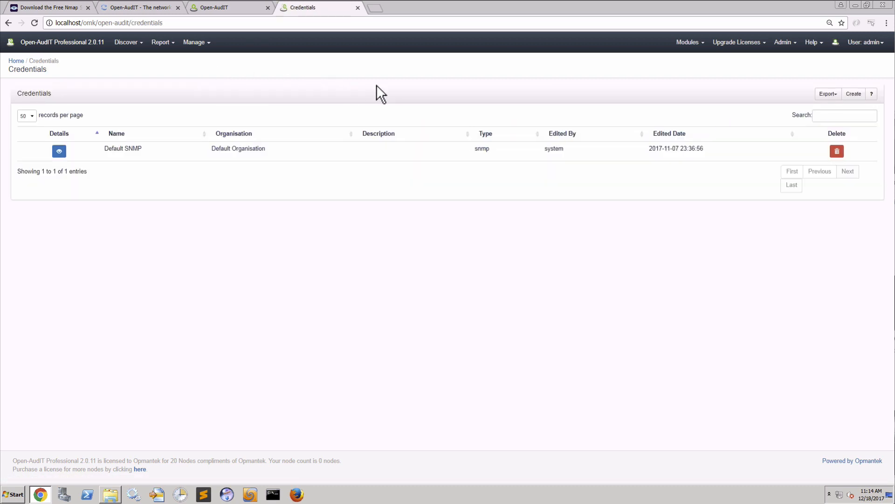
left_click(854, 95)
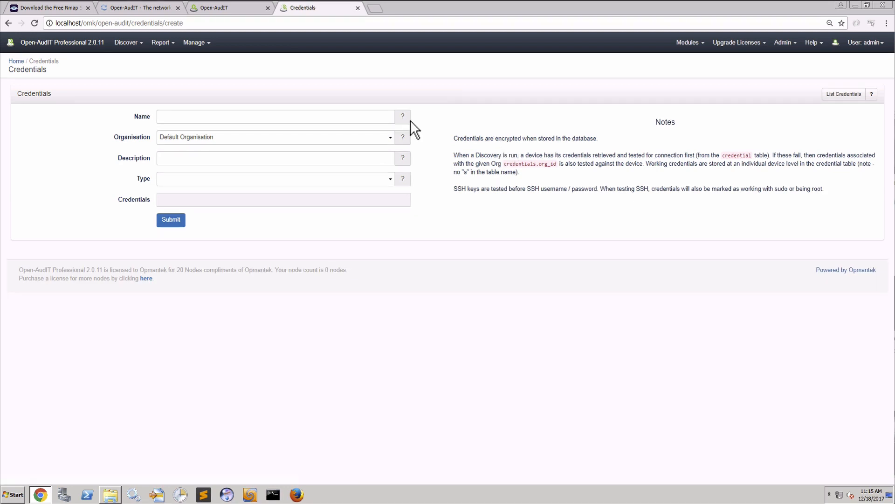
left_click(371, 122)
type("SNMP #2")
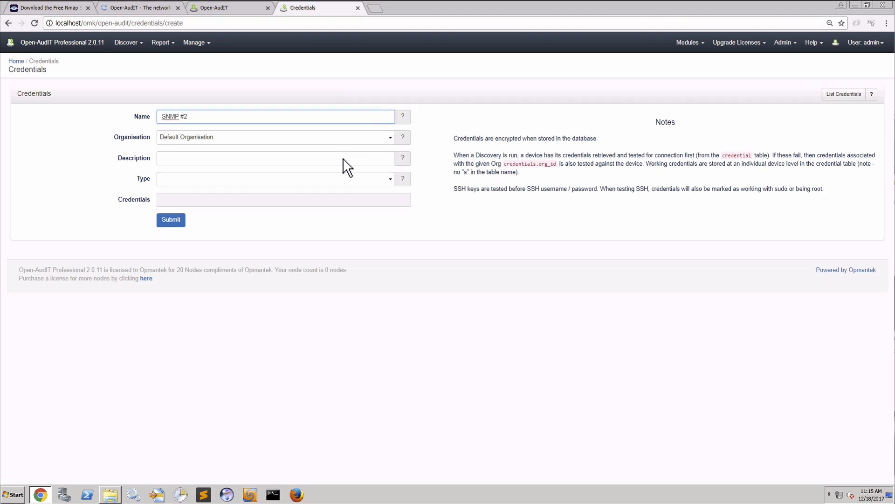
Step: Make it SNMP (v1 / v2), clear the autofilled fields, enter the community string, and save
left_click(336, 181)
left_click(331, 200)
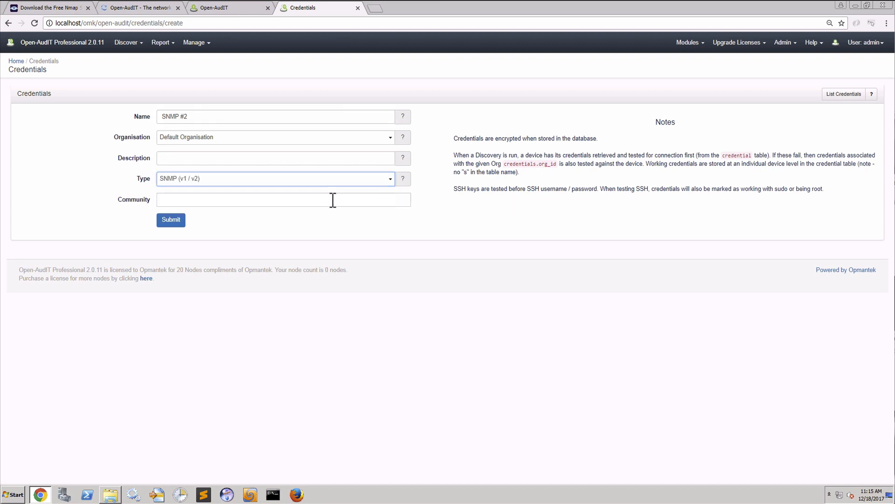
key("Tab")
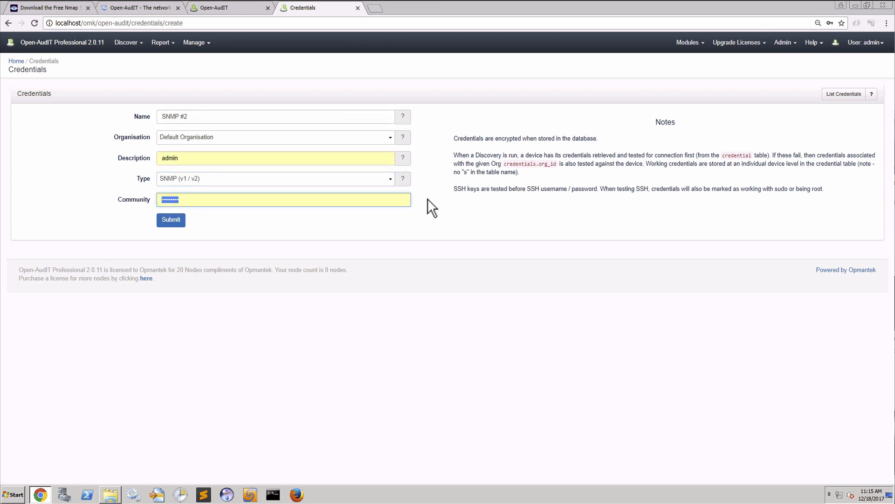
key("BackSpace")
key("shift+Tab")
key("BackSpace")
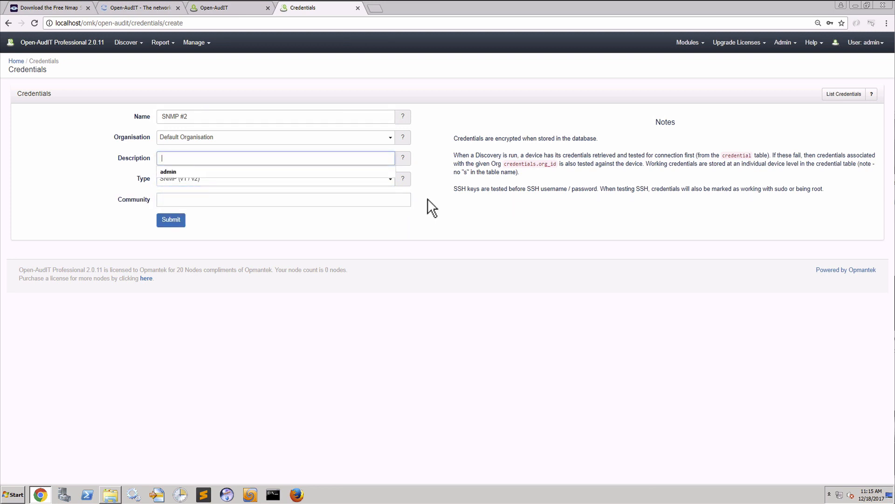
key("Tab")
key("Tab")
type("••")
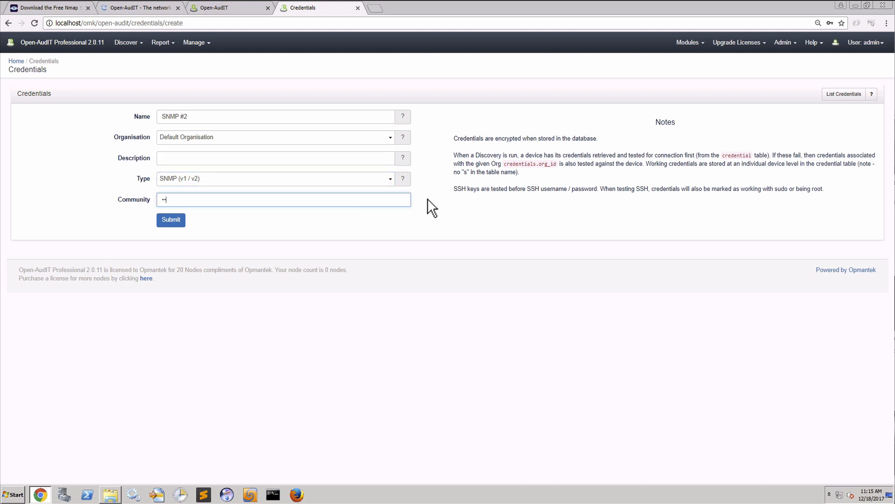
type("•••••")
key("Return")
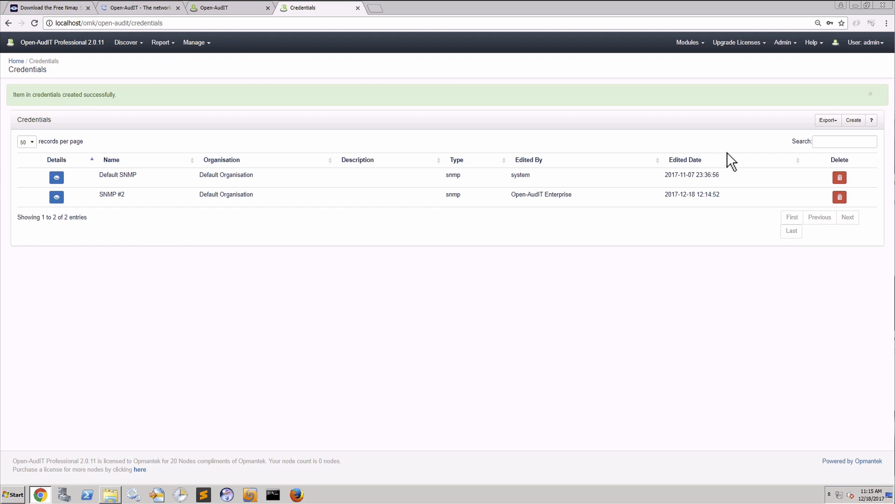
Step: Create credential SNMP #3 of type SNMP (v1 / v2) with its community string
left_click(852, 121)
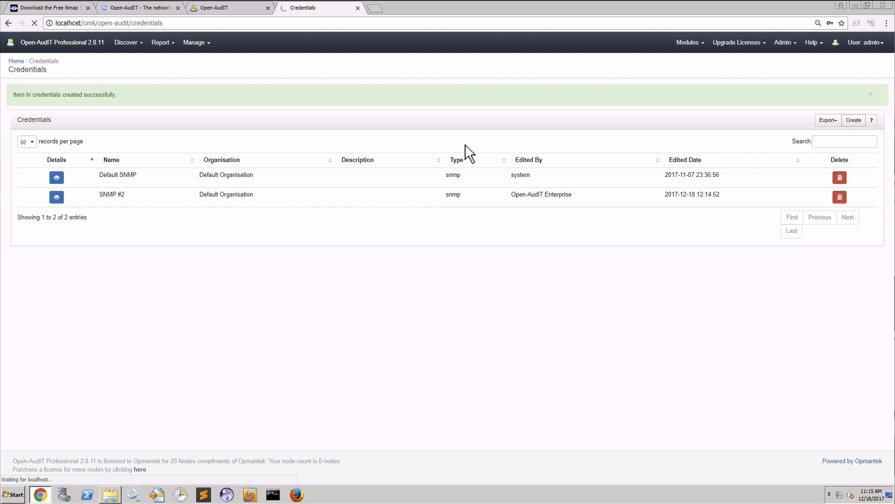
left_click(215, 122)
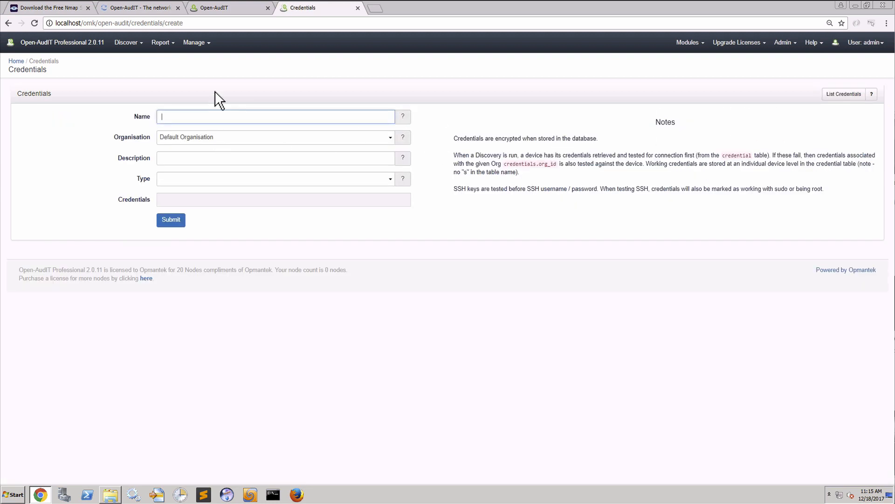
type("SNMP #3")
left_click(206, 182)
left_click(208, 200)
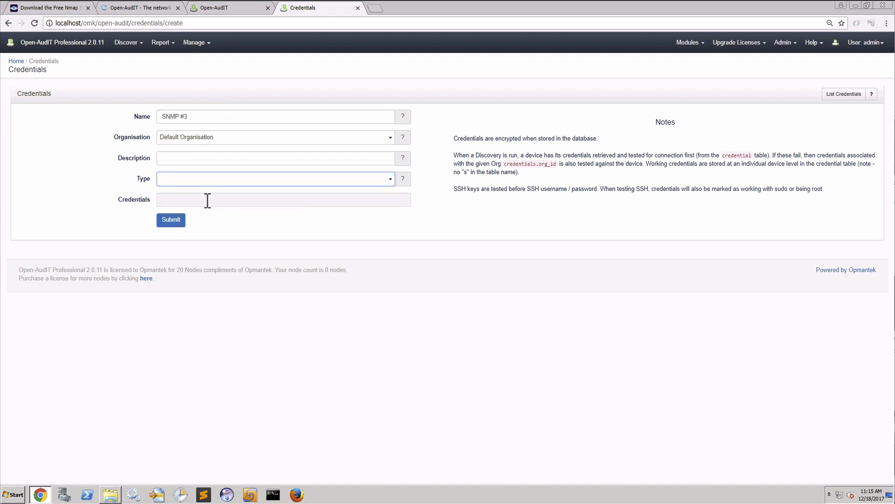
left_click(182, 165)
double_click(182, 164)
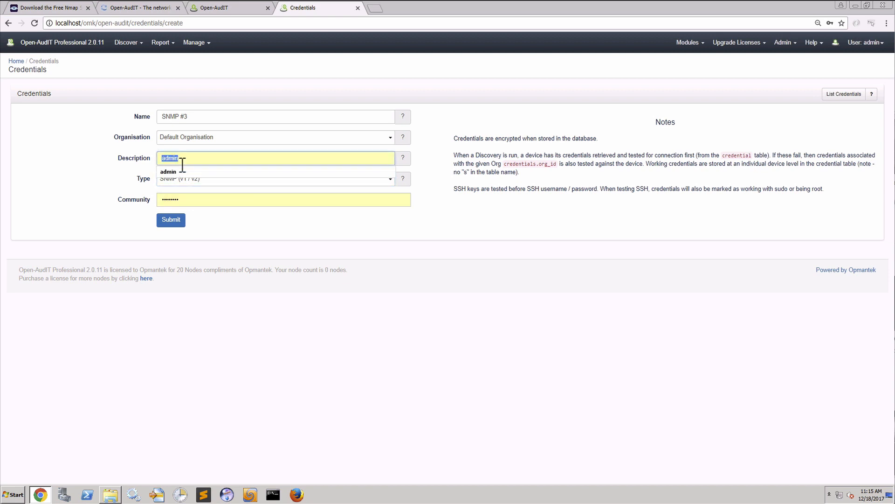
key("Delete")
key("Tab")
key("Tab")
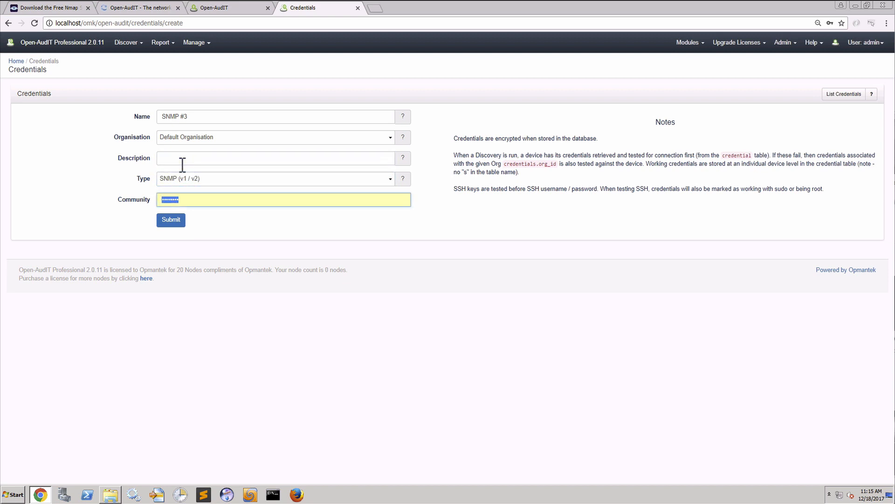
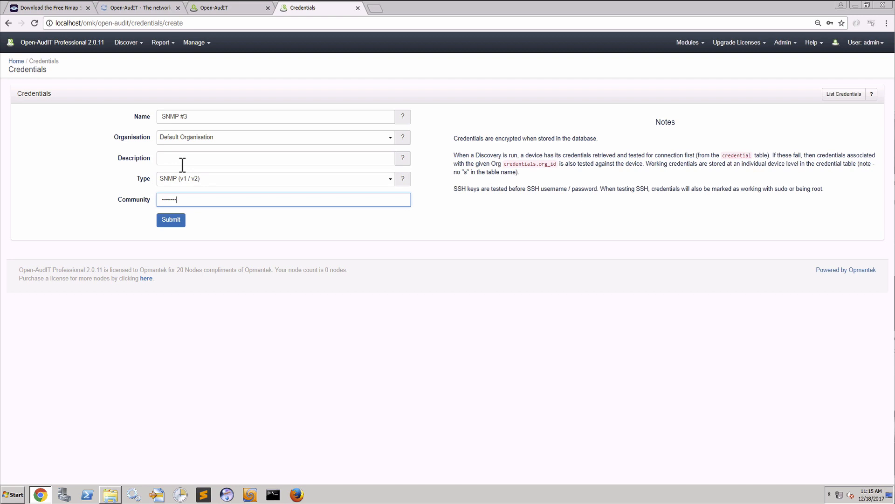
type("•••••te")
key("Return")
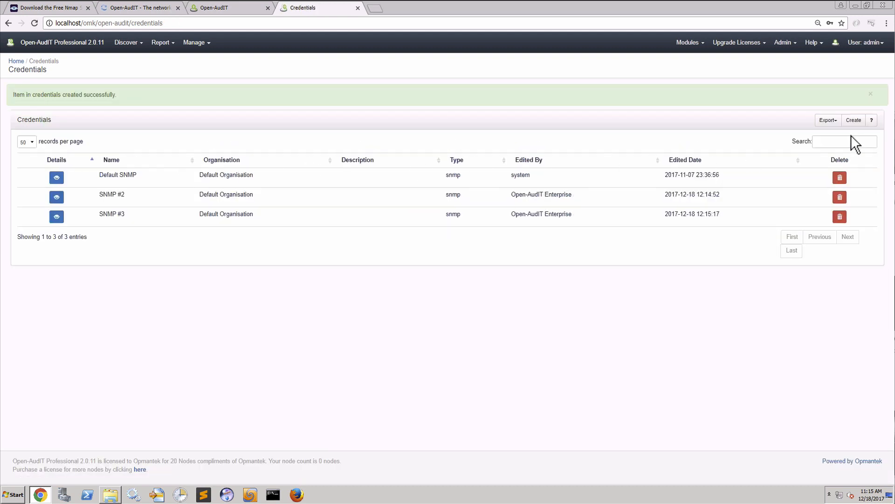
Step: Create credential SNMP #4 of type SNMP (v1 / v2) with its community string
left_click(854, 121)
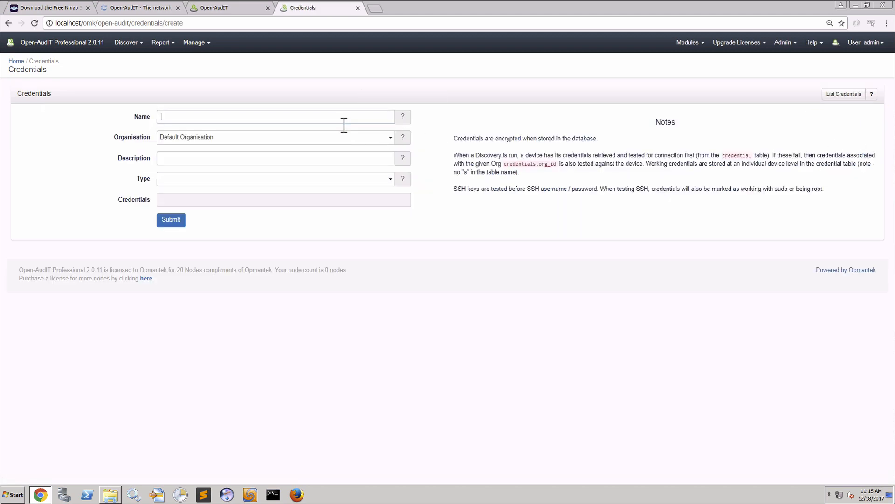
left_click(344, 124)
type("SNMP #4")
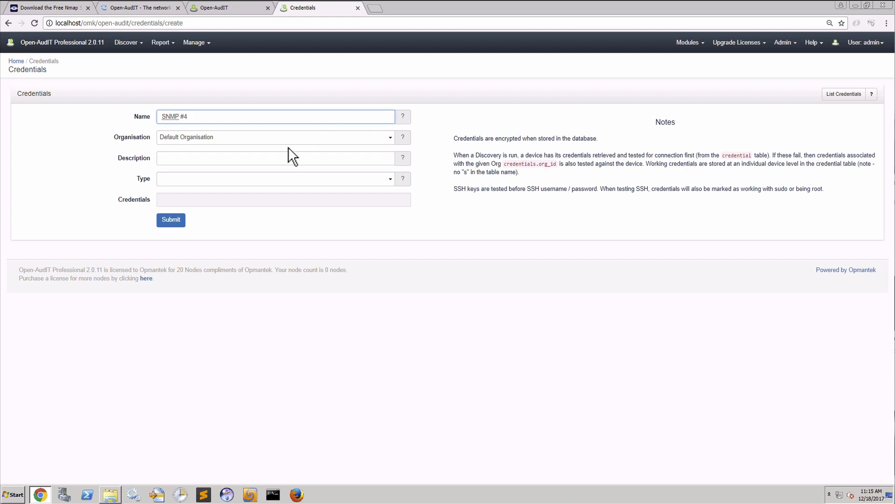
left_click(247, 184)
left_click(246, 203)
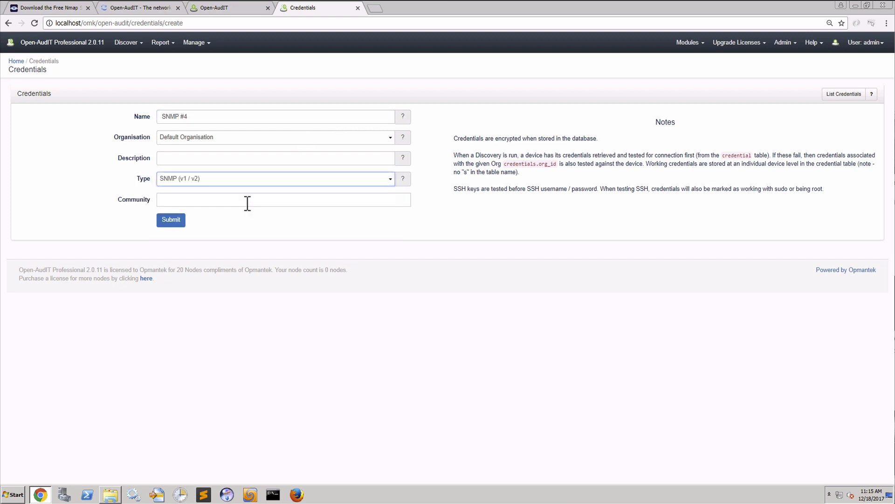
left_click(245, 204)
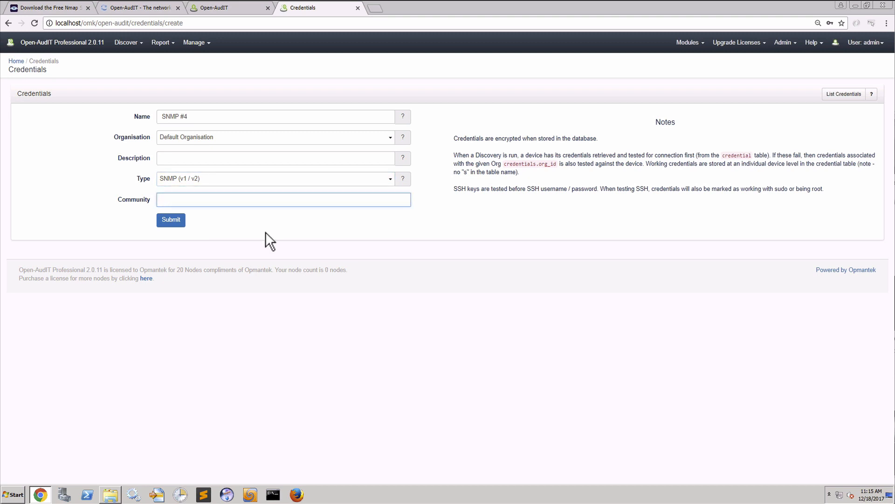
type("••••••••••••")
left_click(172, 225)
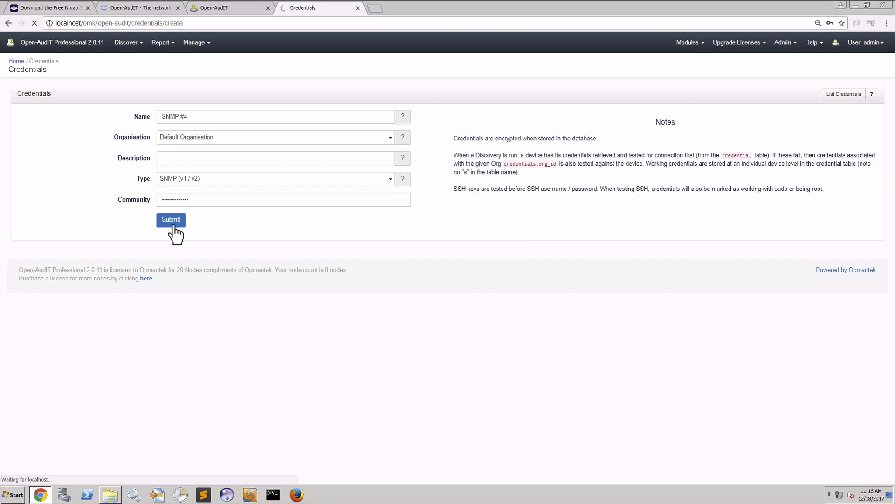
left_click(854, 123)
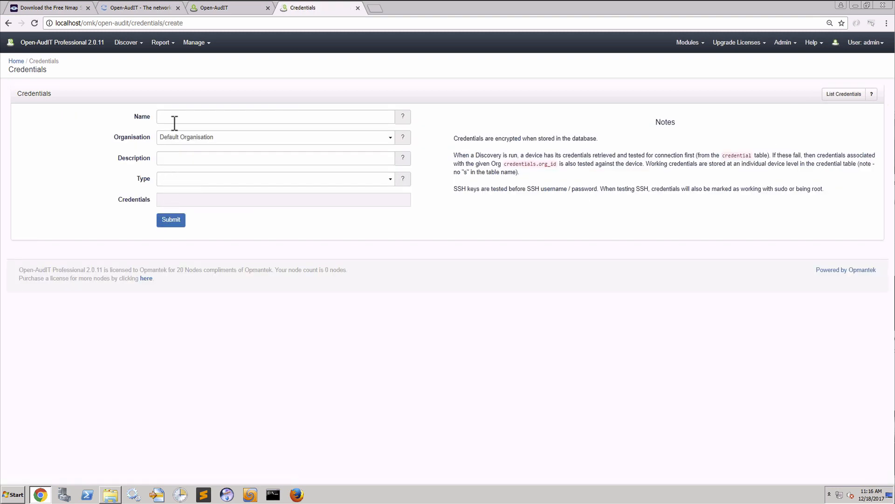
Step: Create SSH credential SSH #1 with username root and its password
left_click(174, 122)
type("SSH")
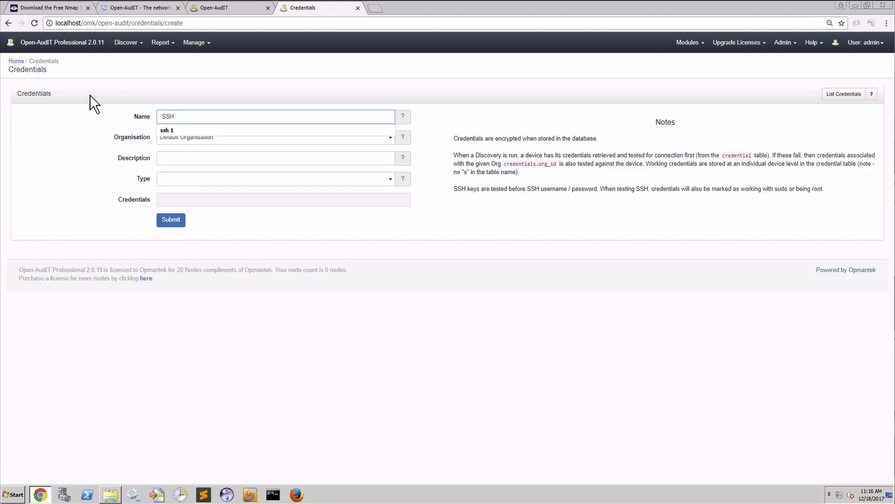
type(" #1")
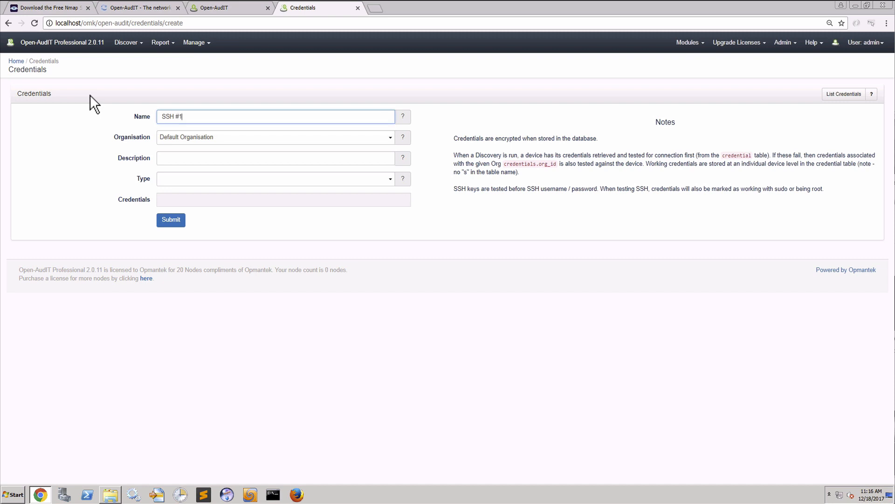
left_click(175, 181)
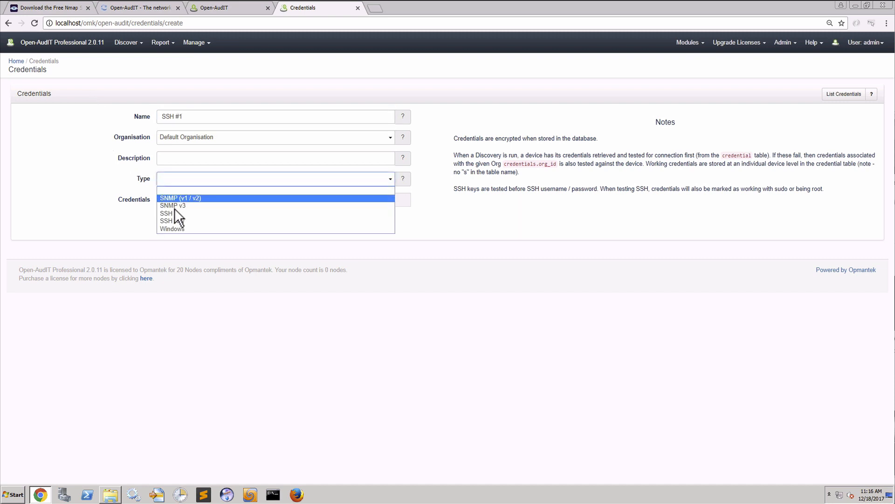
left_click(174, 214)
left_click(177, 183)
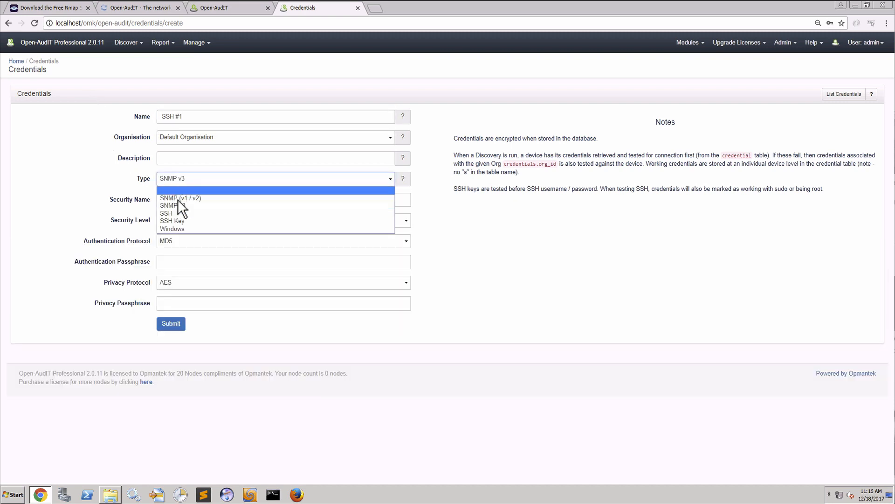
left_click(177, 218)
left_click(178, 199)
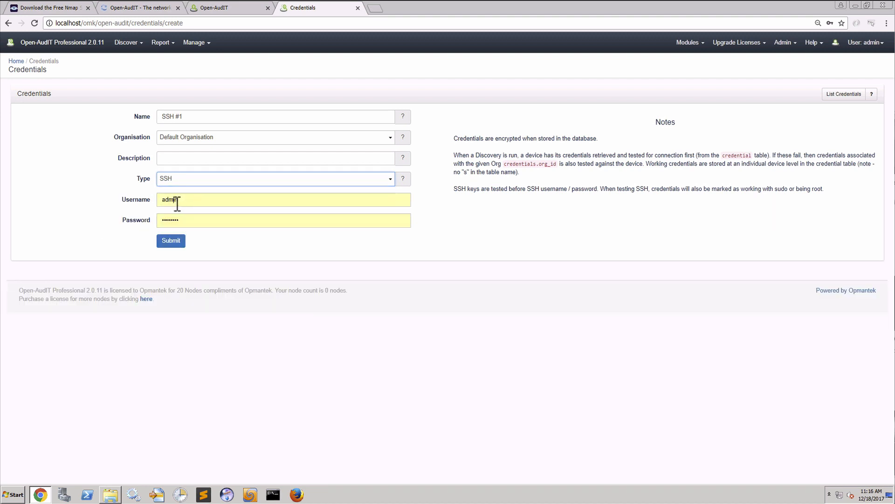
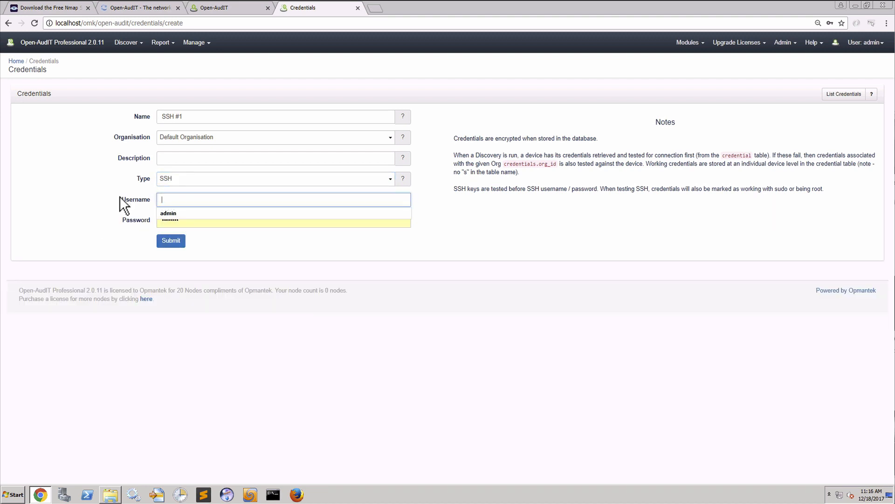
key("Tab")
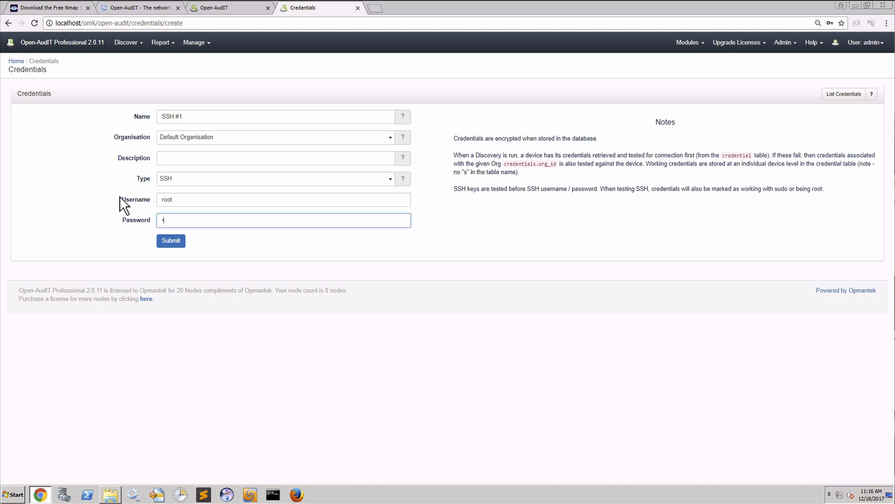
key("Return")
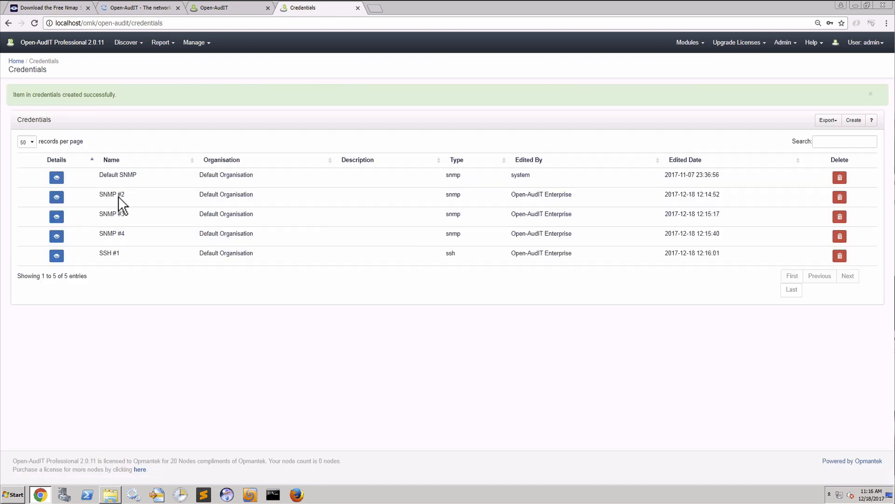
Step: Create SSH credential SSH #2 with username root and its password, clearing the autofill
left_click(854, 122)
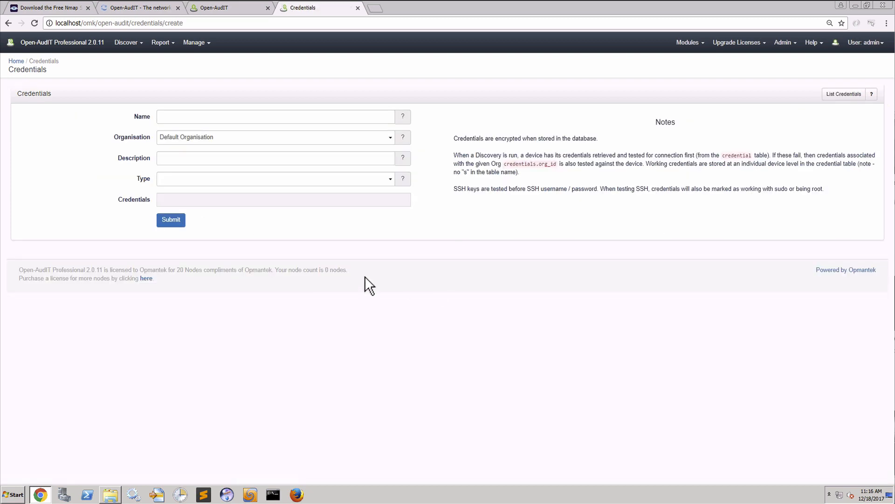
left_click(177, 119)
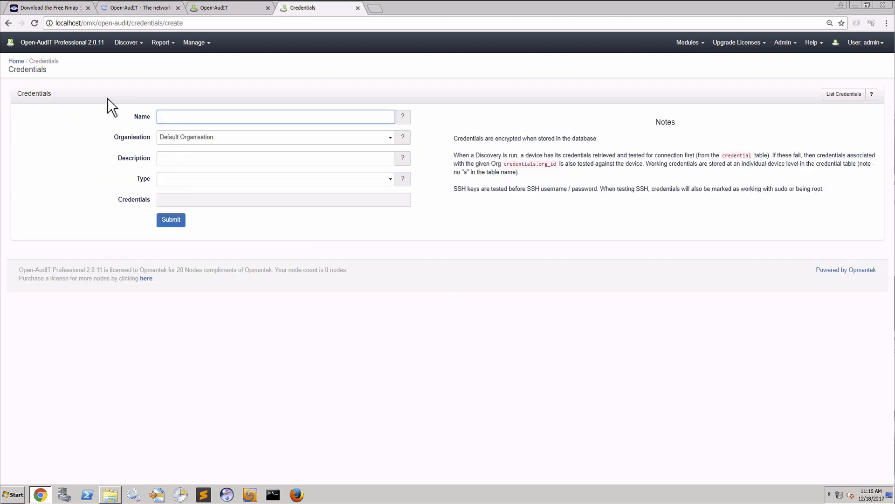
type("SSH #2")
left_click(180, 183)
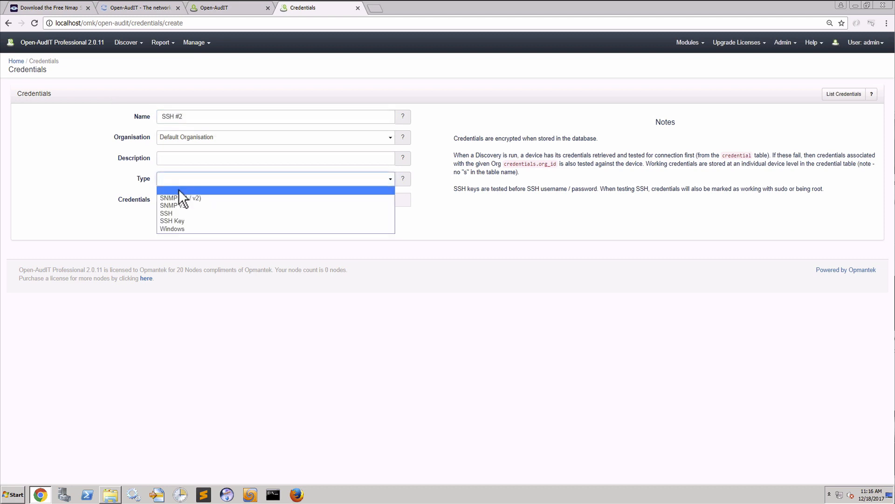
left_click(180, 217)
key("Tab")
key("BackSpace")
key("BackSpace")
key("BackSpace")
key("BackSpace")
key("BackSpace")
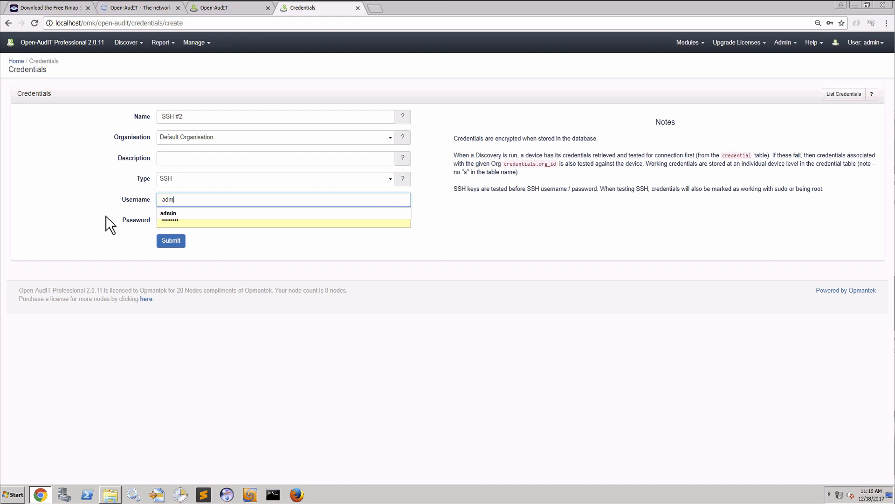
type("root")
key("Tab")
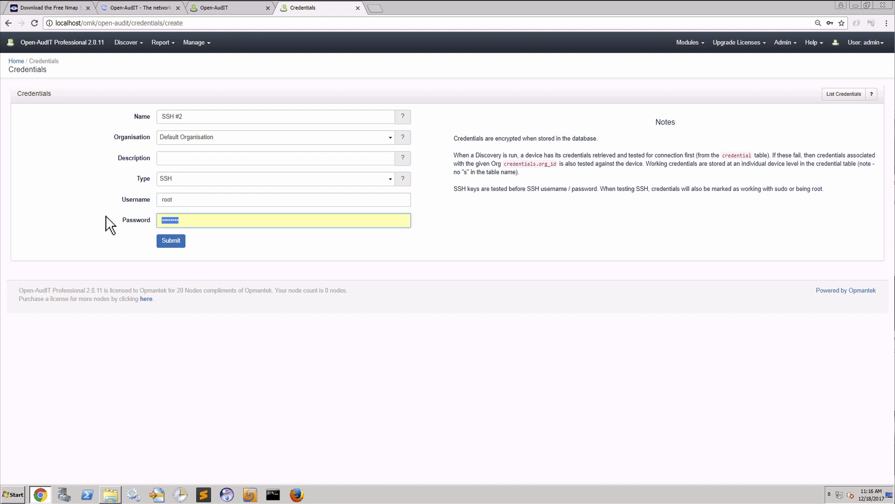
type("*****")
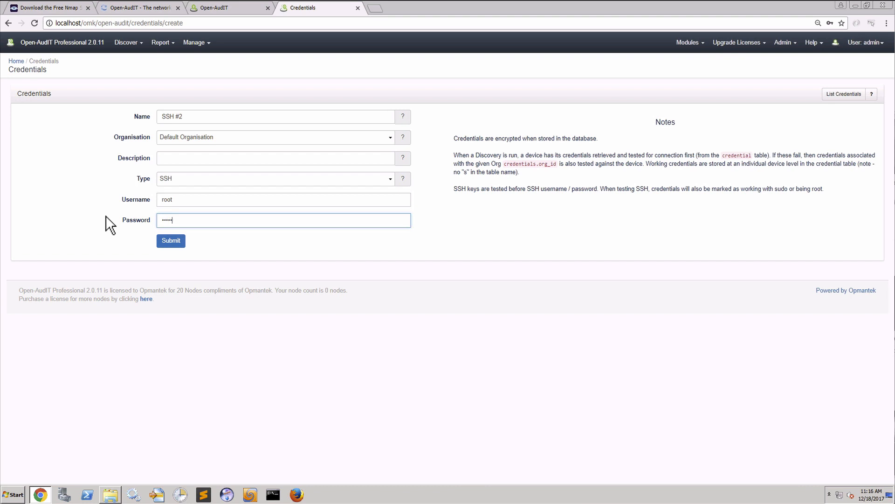
type("*******")
key("Return")
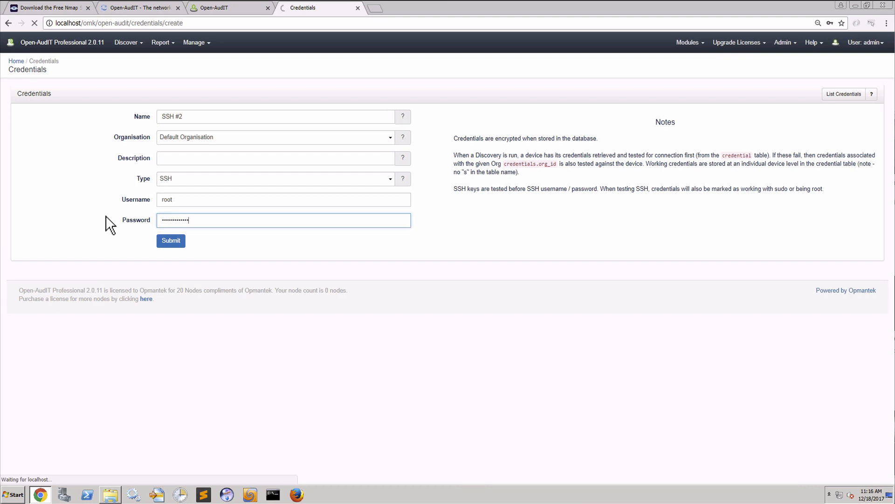
Step: Check the empty Discoveries list, then open the Create Discoveries form
left_click(128, 43)
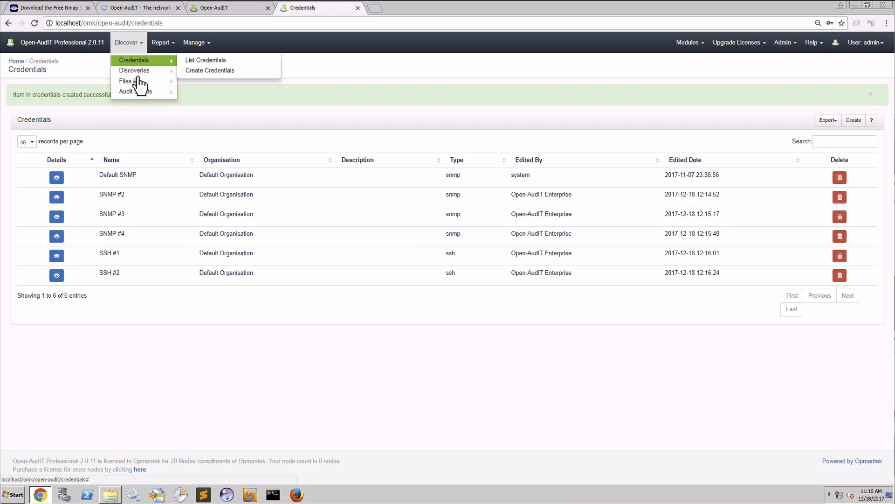
mouse_move(140, 70)
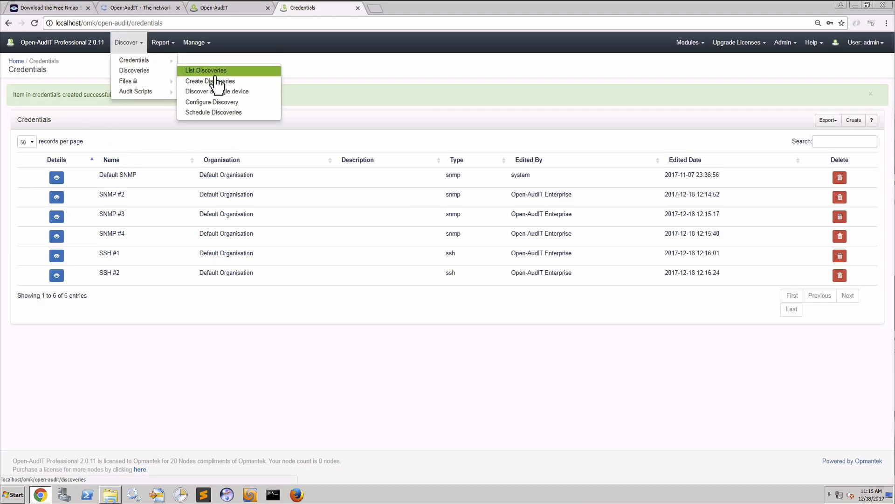
left_click(201, 71)
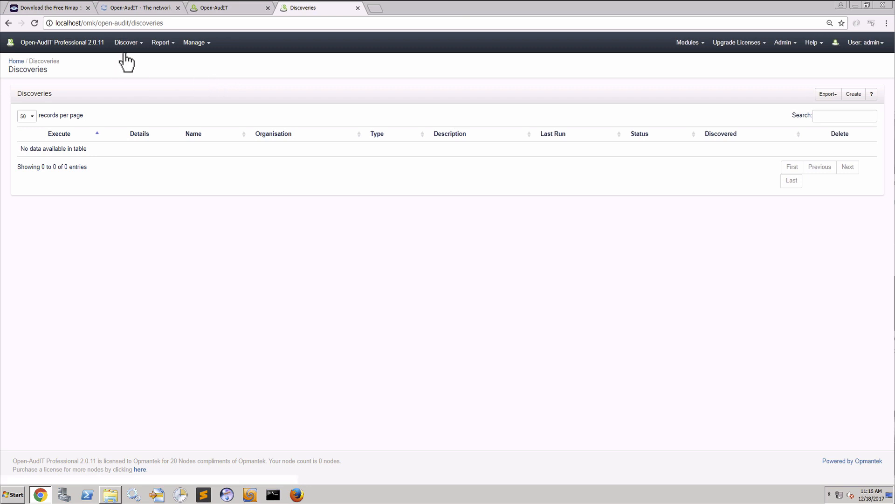
left_click(128, 43)
mouse_move(140, 71)
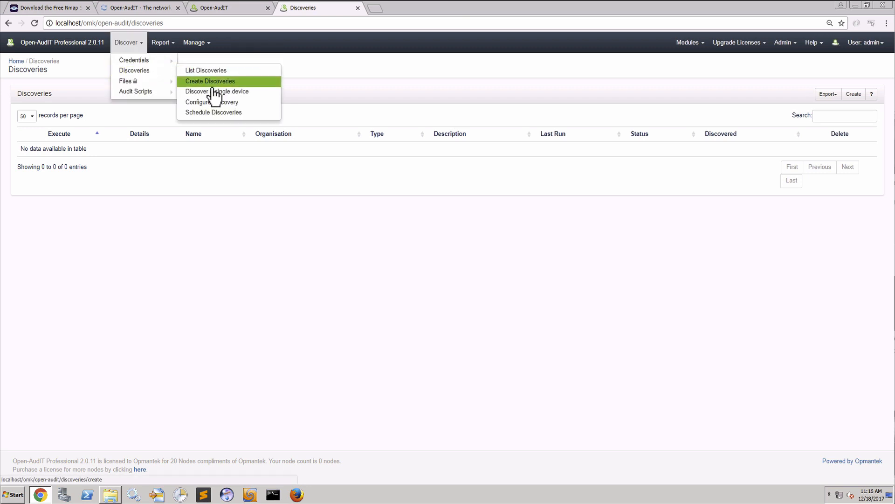
left_click(210, 82)
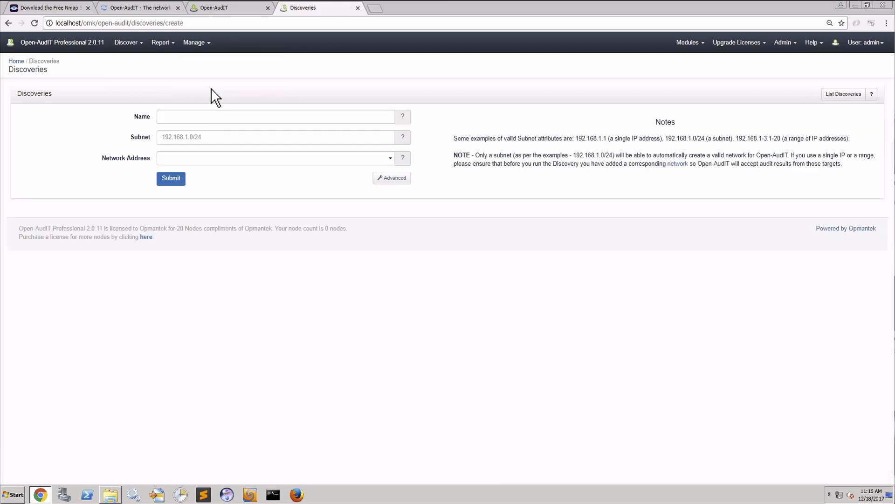
left_click(192, 118)
type("Discovery #1")
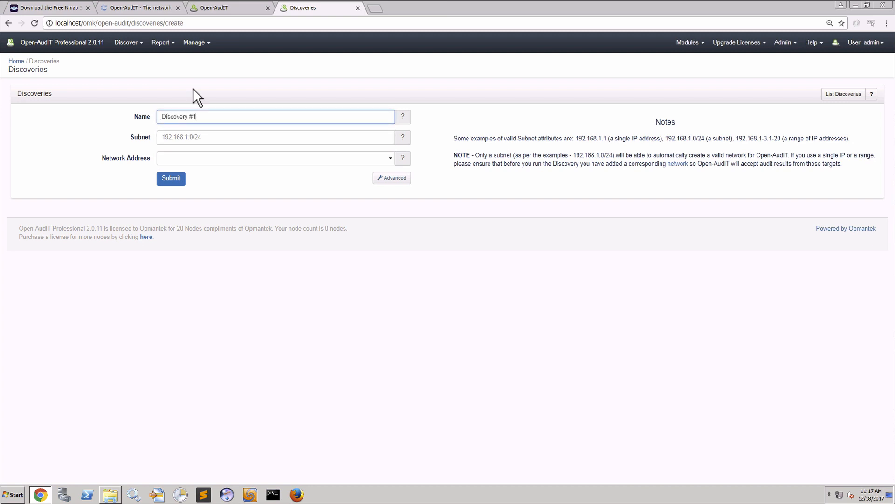
key("Tab")
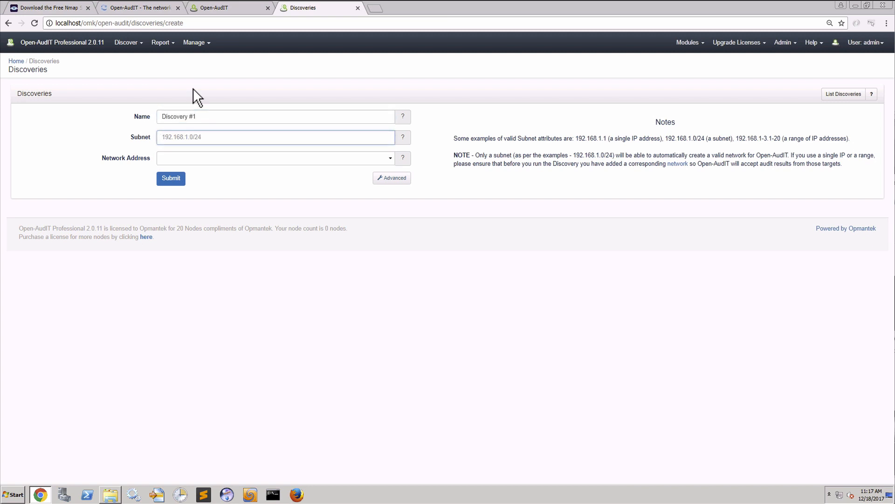
type("192.1")
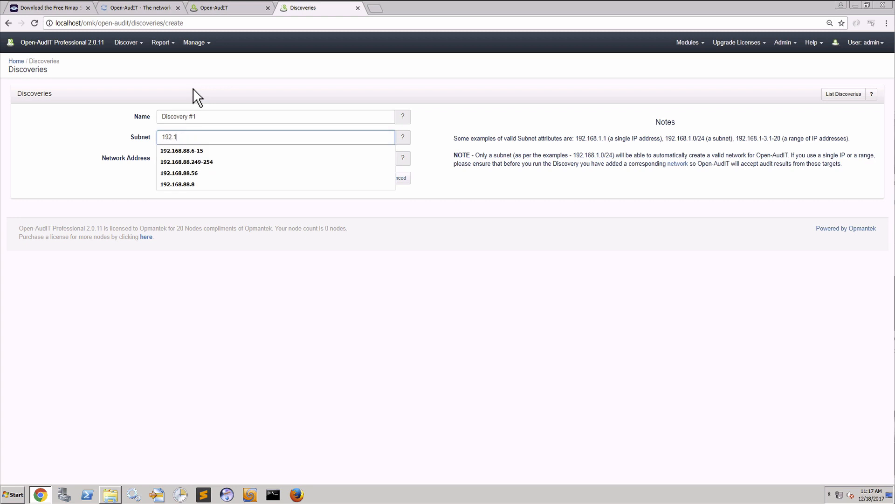
type("68.88.0/24")
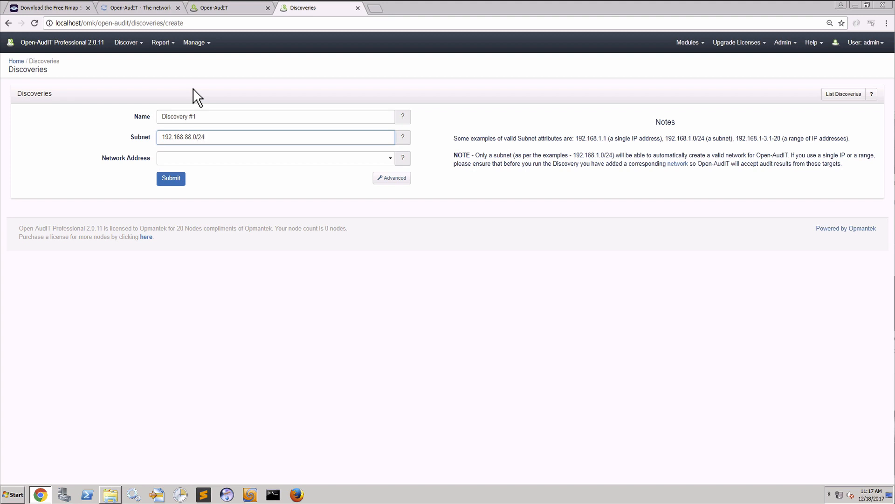
key("BackSpace")
key("BackSpace")
key("BackSpace")
key("BackSpace")
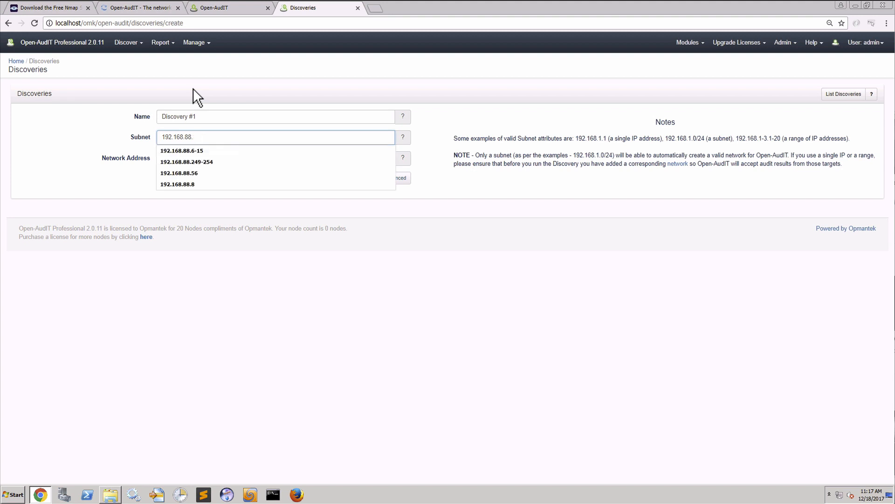
type("6-15")
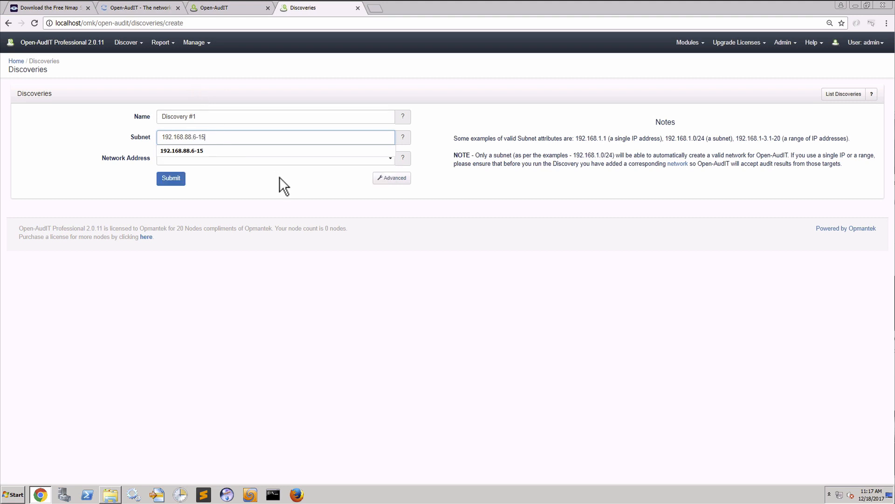
left_click(293, 158)
left_click(290, 186)
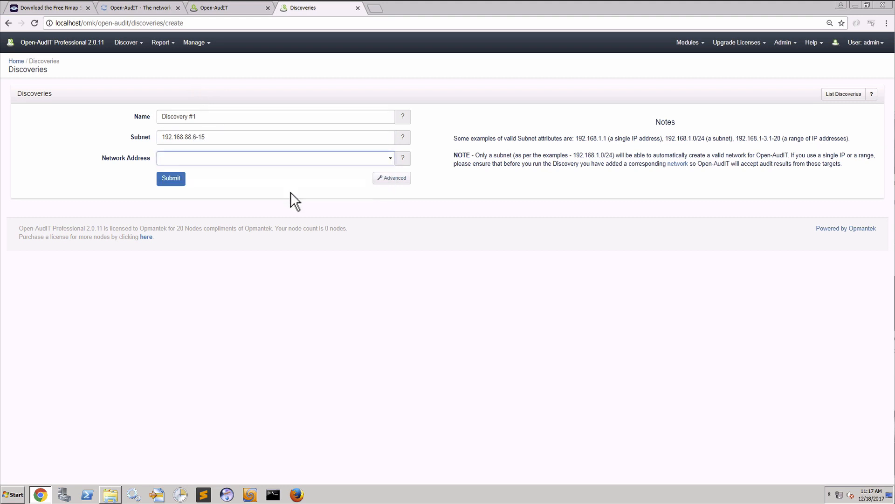
left_click(175, 183)
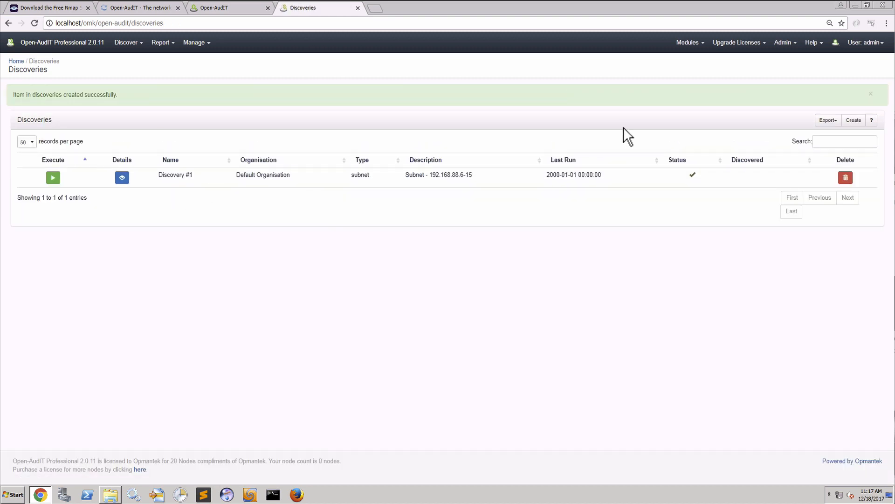
left_click(852, 124)
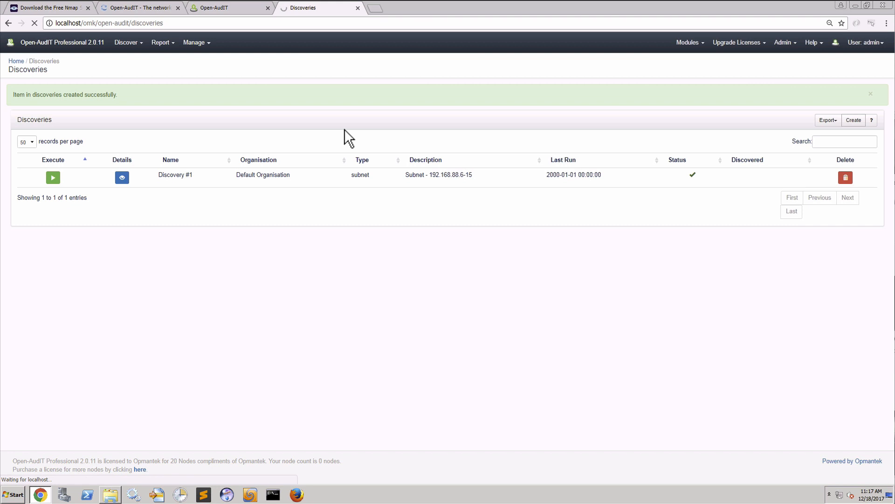
Step: Create Discovery #2 for subnet 192.168.88.250-254 using the 192.168.88.73 network address
left_click(265, 117)
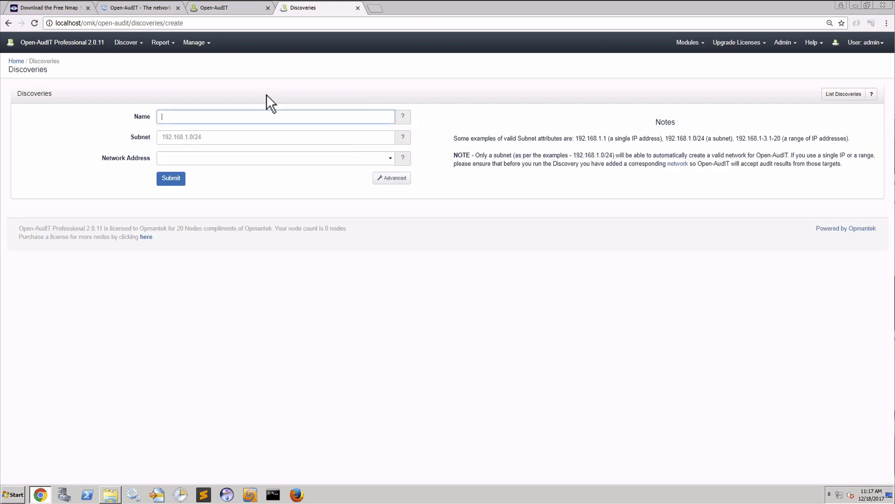
type("Disvo")
key("BackSpace")
type("cov")
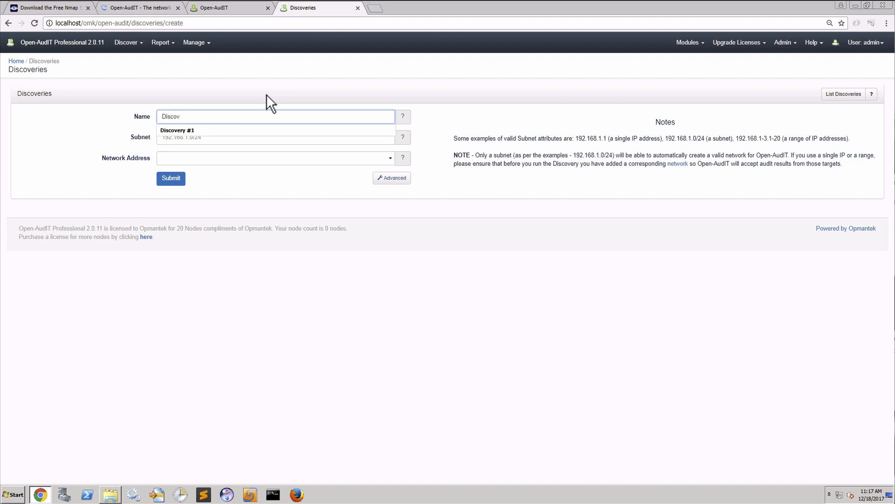
type("ery #2")
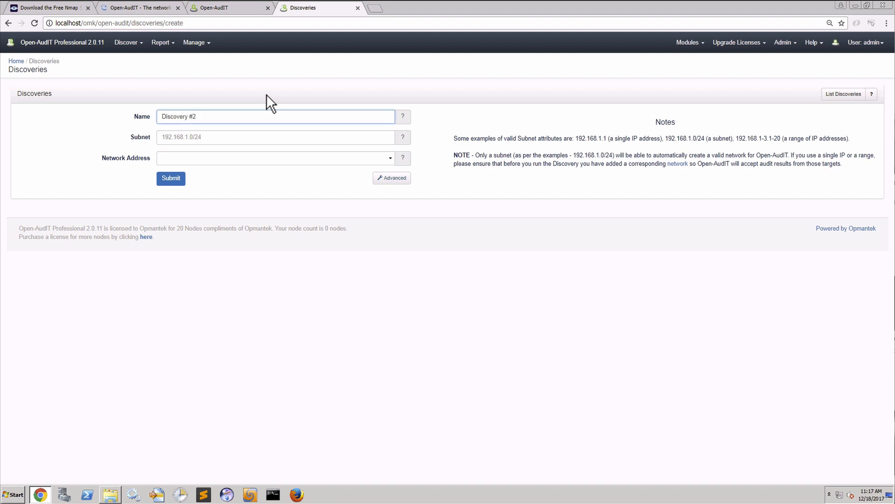
key("Tab")
type("192.")
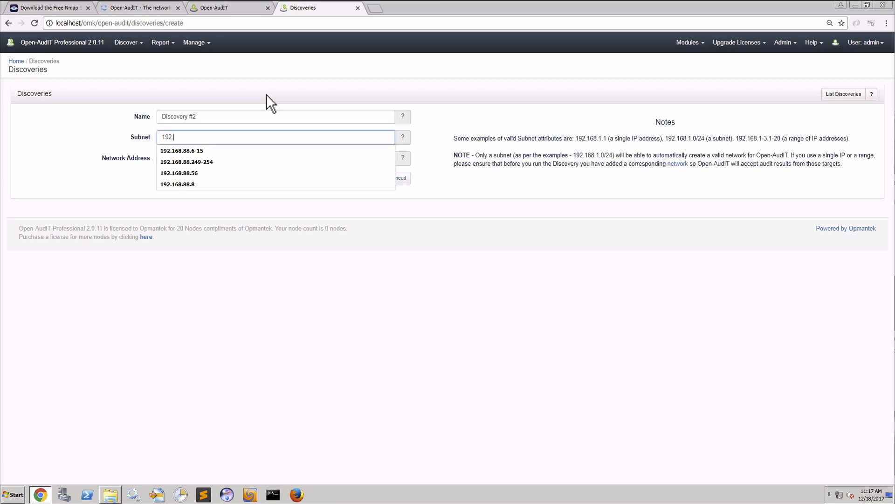
type("168.88.25")
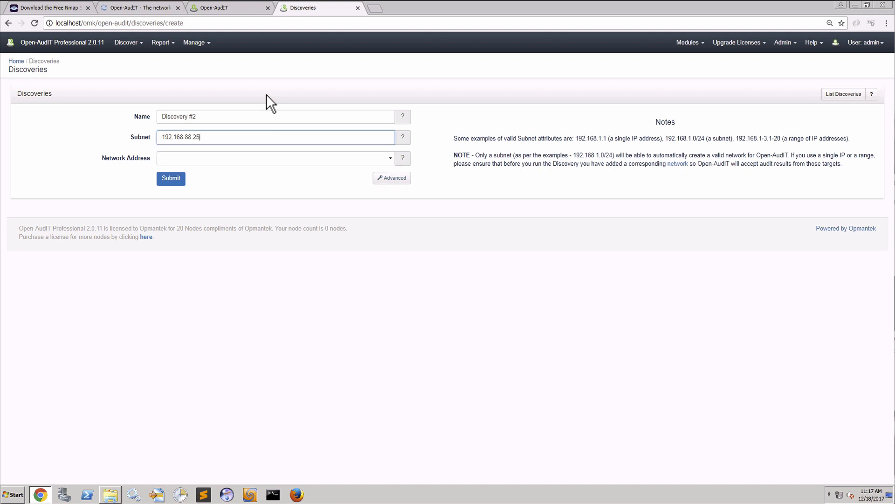
type("0-254")
key("Tab")
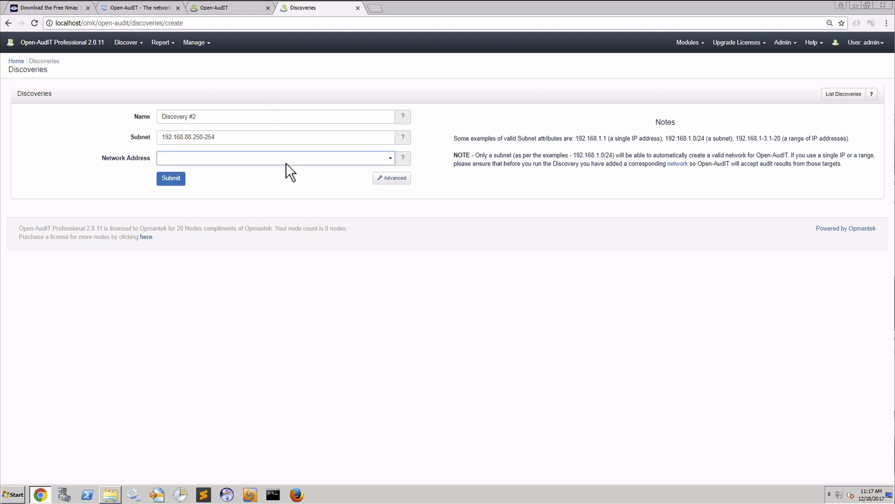
left_click(286, 163)
left_click(286, 188)
left_click(178, 182)
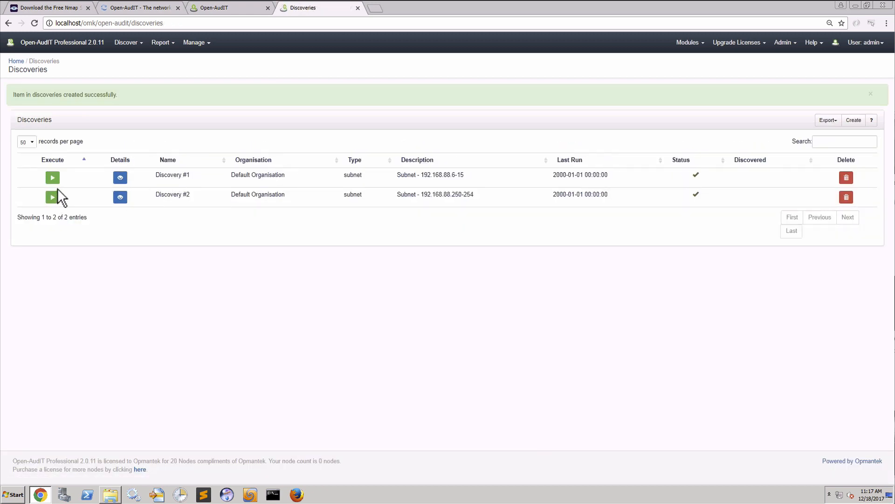
Step: Run Discovery #1 and refresh its log until 192.168.88.8, .6, .9 and .10 appear
left_click(56, 183)
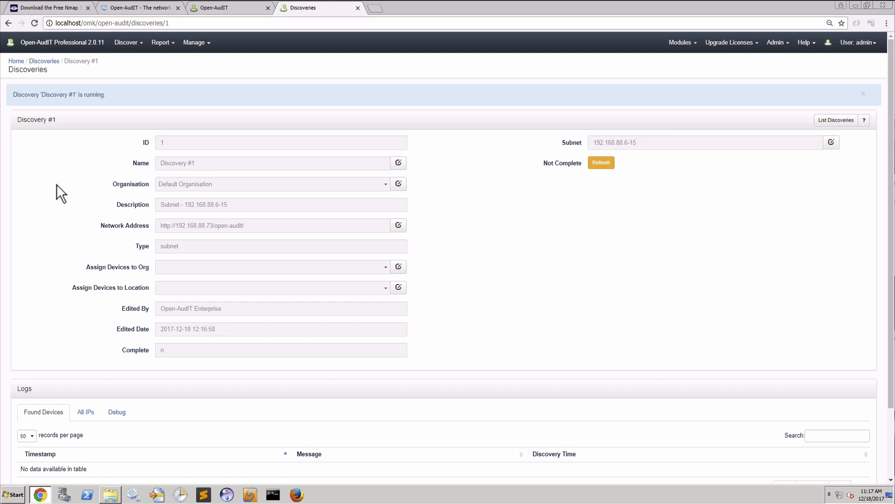
left_click(602, 167)
scroll(603, 178, "down", 2)
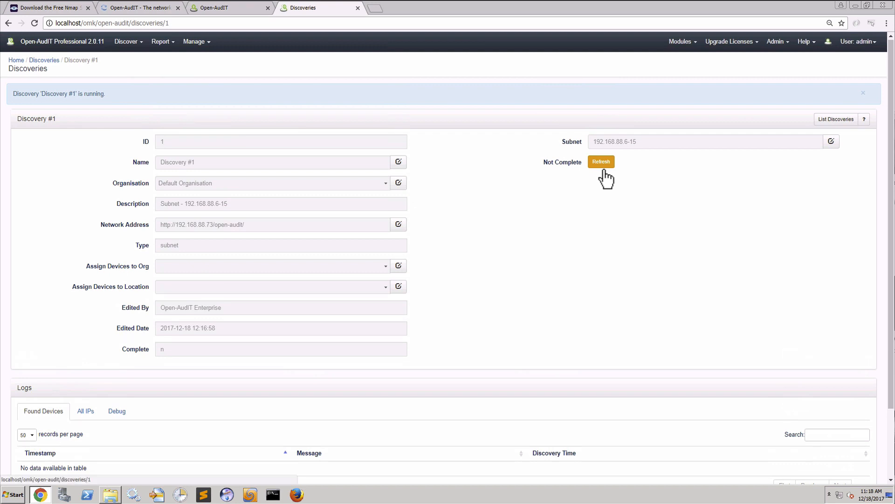
left_click(604, 169)
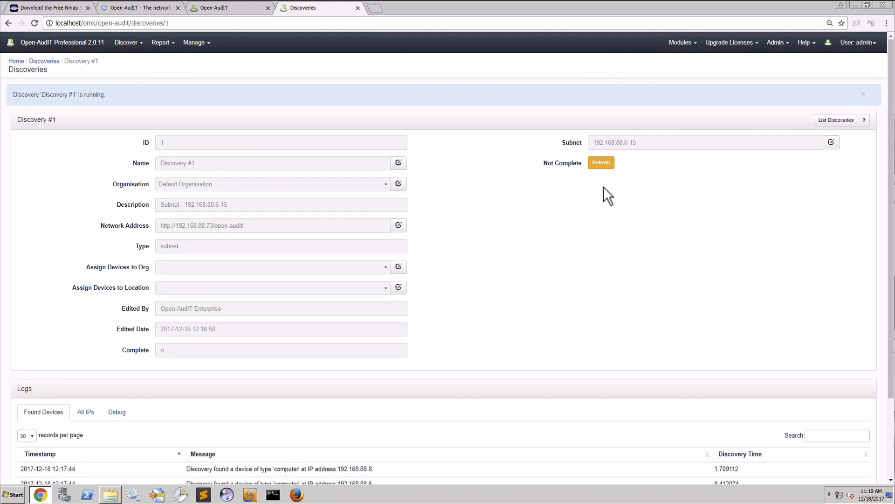
scroll(604, 187, "down", 2)
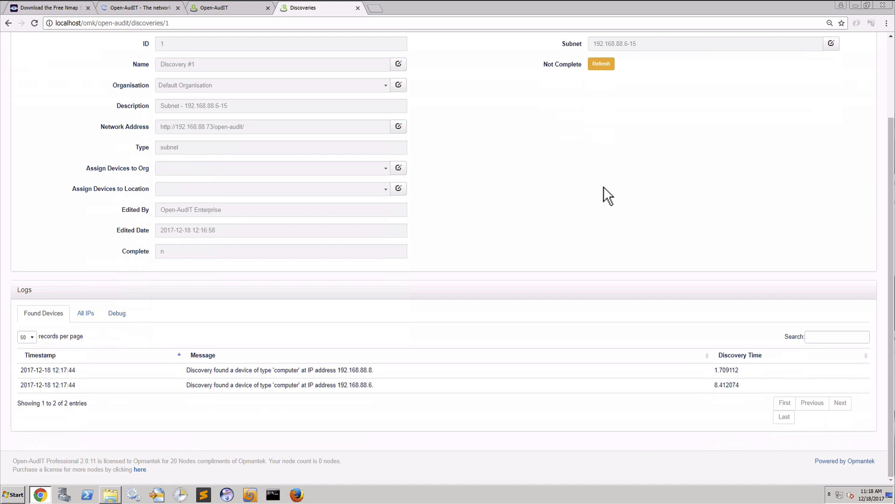
scroll(603, 186, "up", 2)
left_click(603, 169)
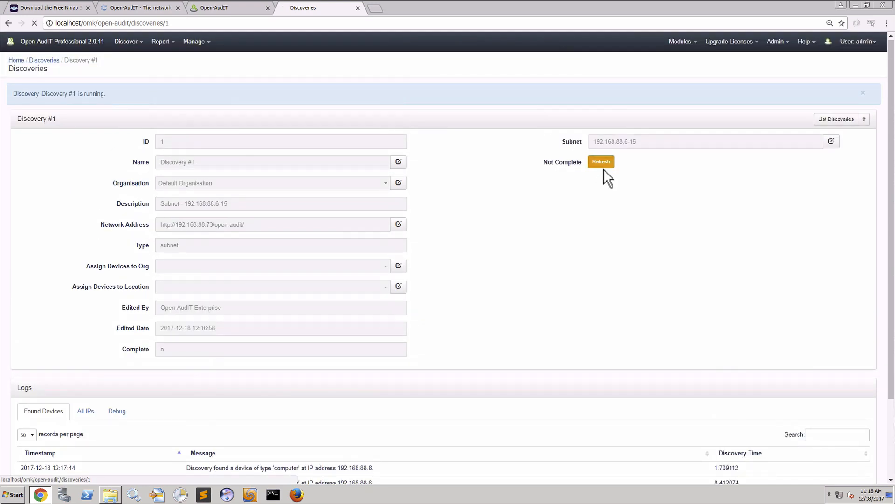
scroll(601, 208, "down", 3)
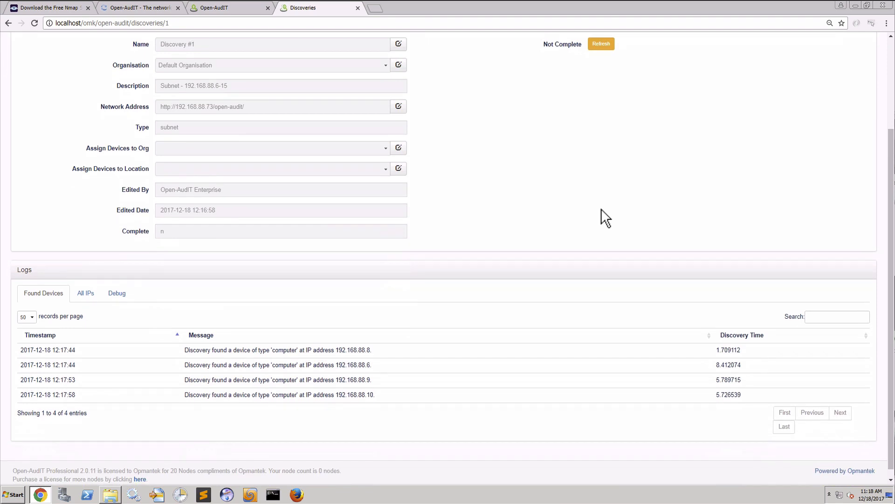
scroll(600, 209, "up", 3)
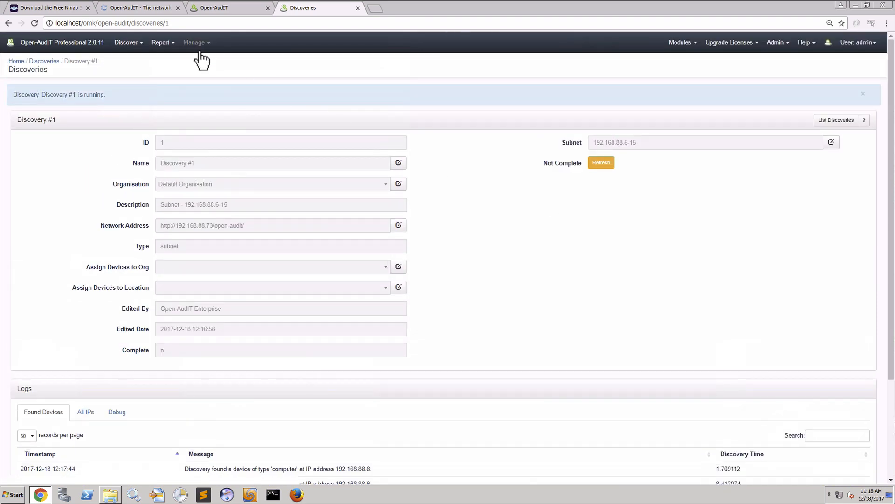
Step: Review the discovered devices list, then go to the discoveries list
left_click(200, 51)
mouse_move(240, 92)
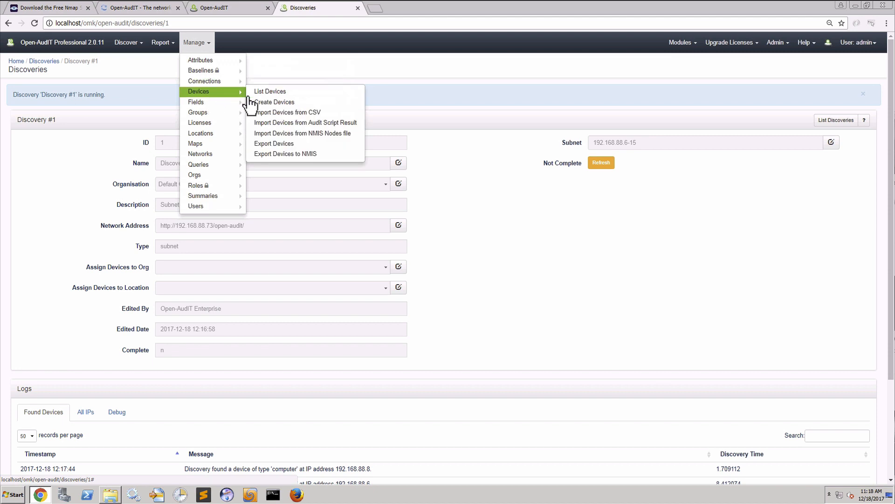
left_click(269, 96)
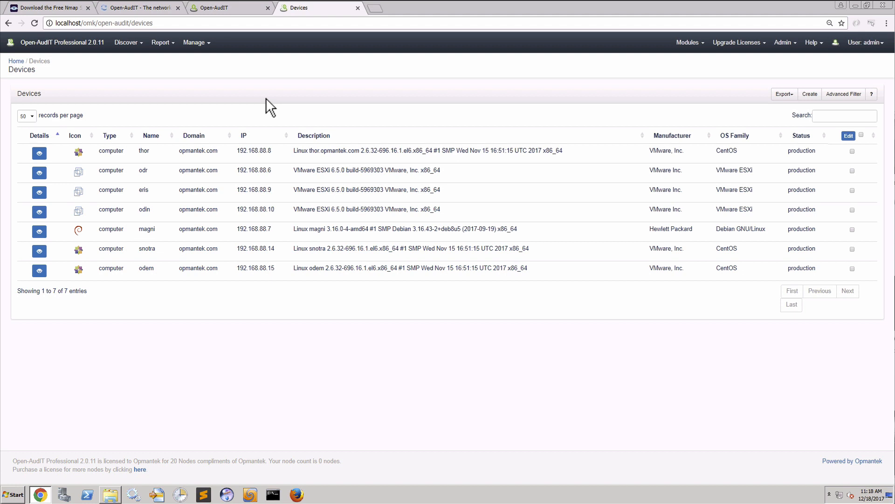
left_click(124, 52)
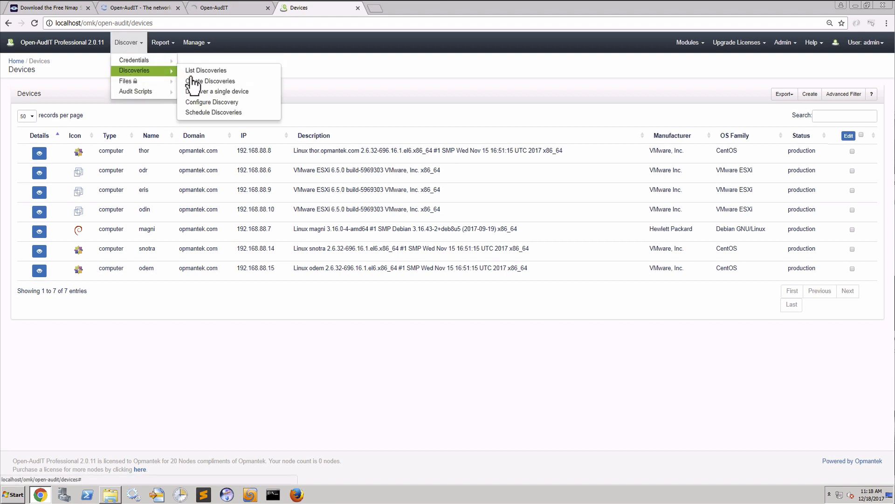
left_click(199, 73)
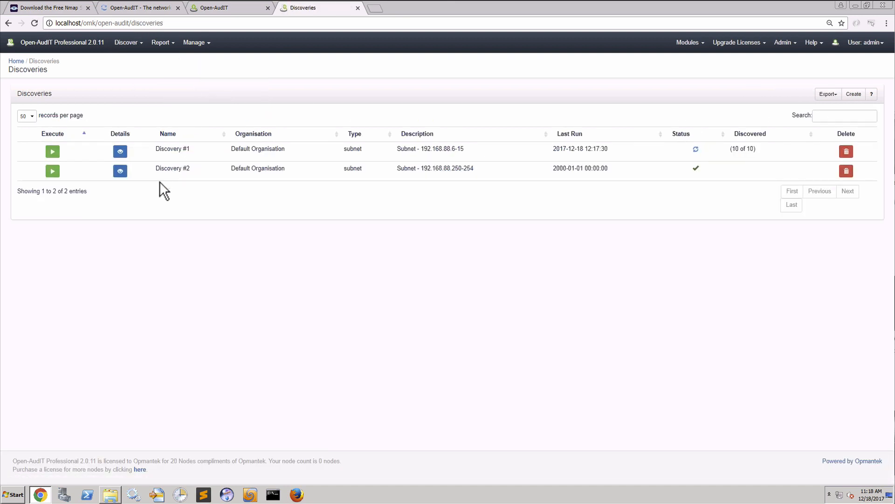
Step: Run Discovery #2, check its All IPs log, and refresh until the switch at 192.168.88.253 is found
left_click(54, 175)
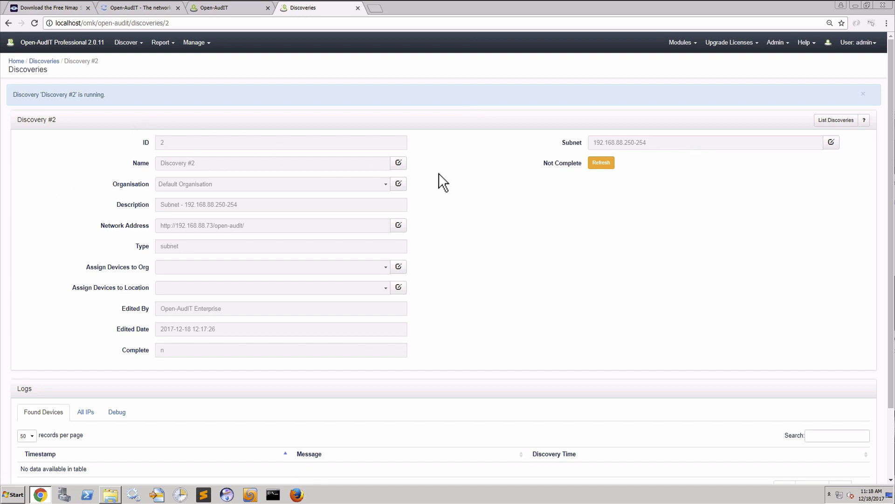
left_click(607, 167)
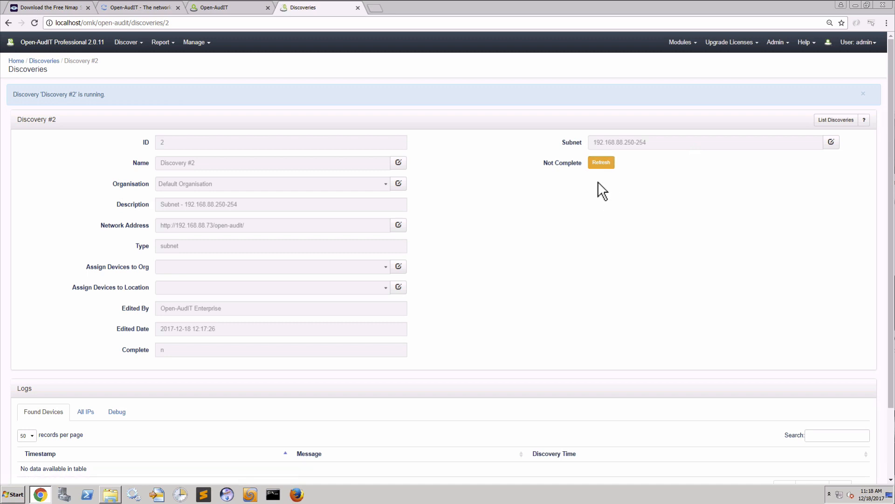
left_click(602, 167)
left_click(84, 412)
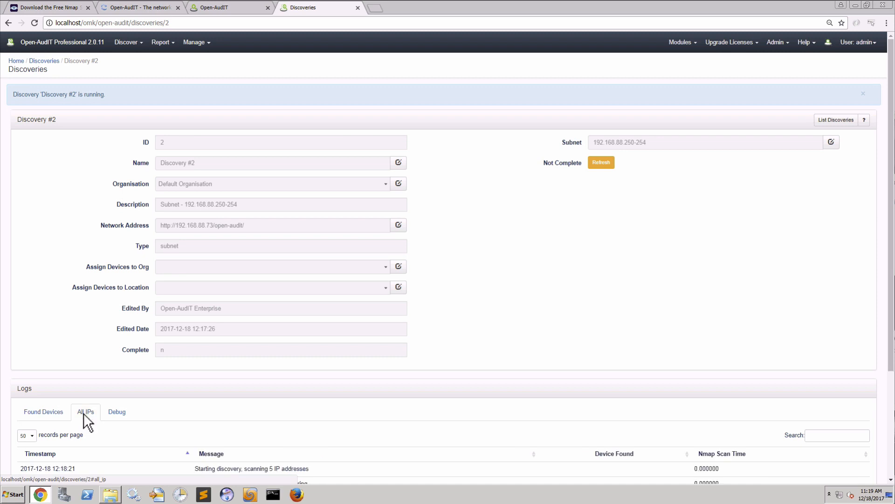
scroll(84, 417, "down", 3)
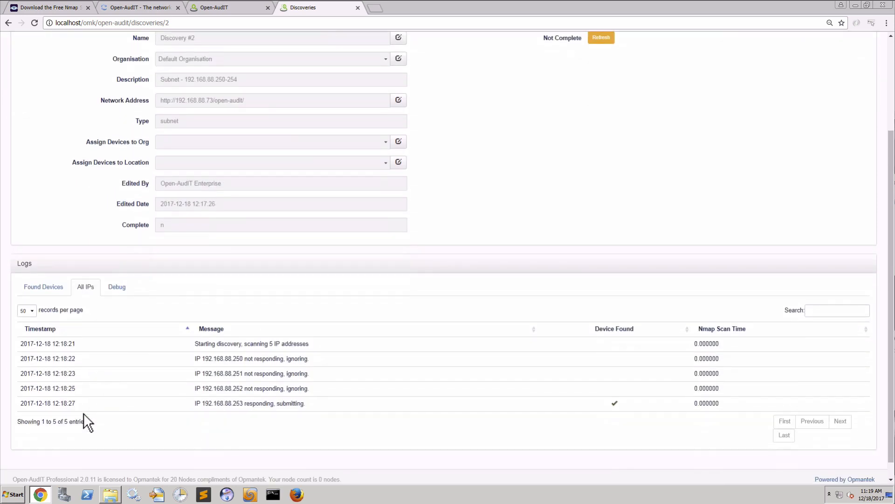
left_click_drag(200, 391, 323, 389)
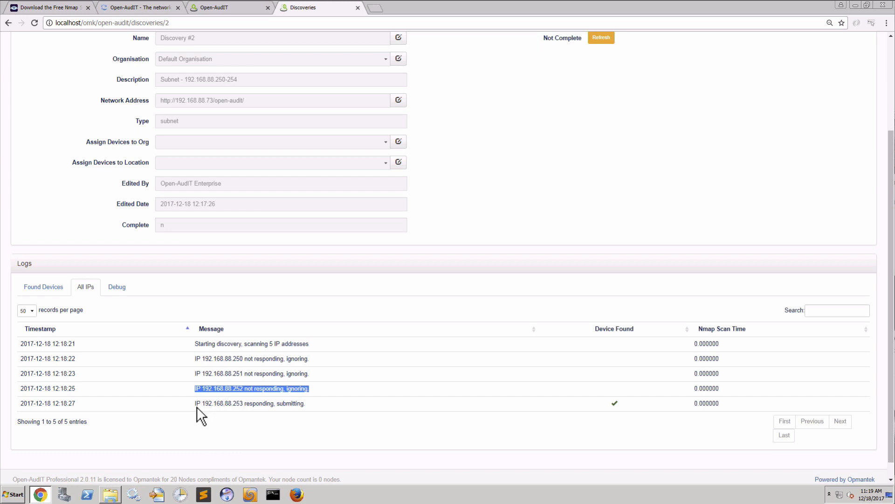
left_click_drag(196, 405, 283, 405)
left_click(313, 406)
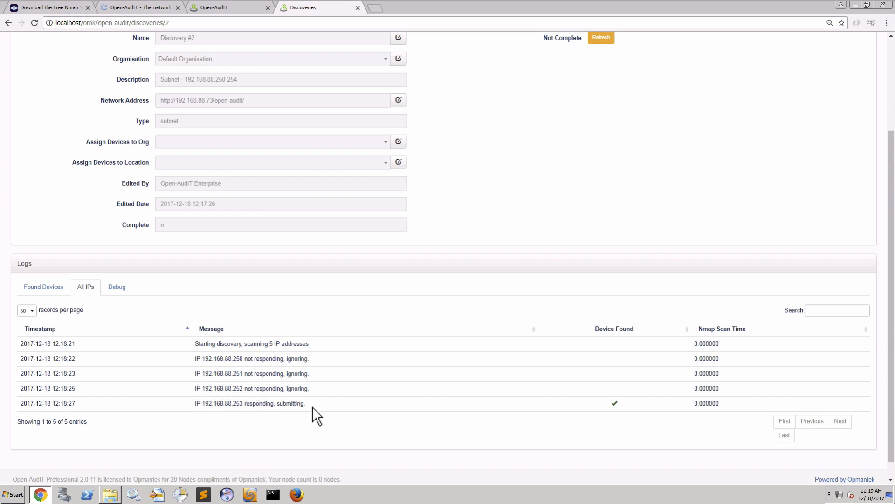
left_click(599, 41)
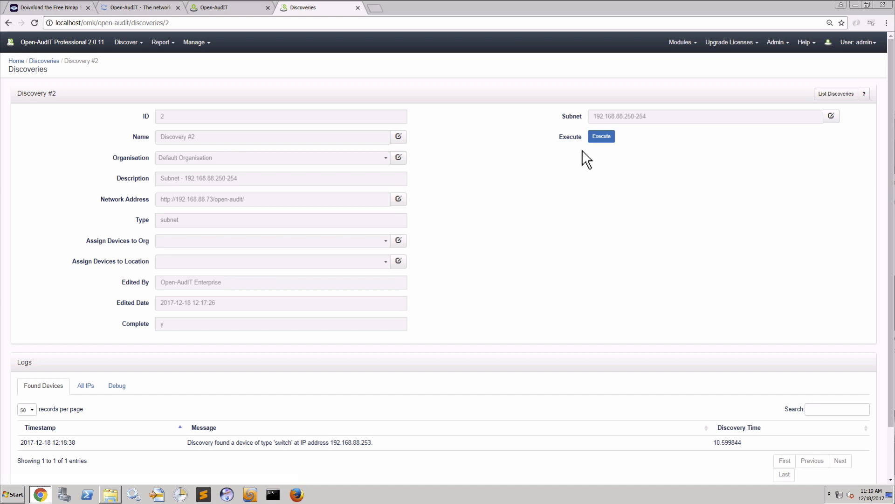
Step: Show all nine devices, including the midgard switch and asgard.gateway router
left_click(194, 51)
mouse_move(200, 91)
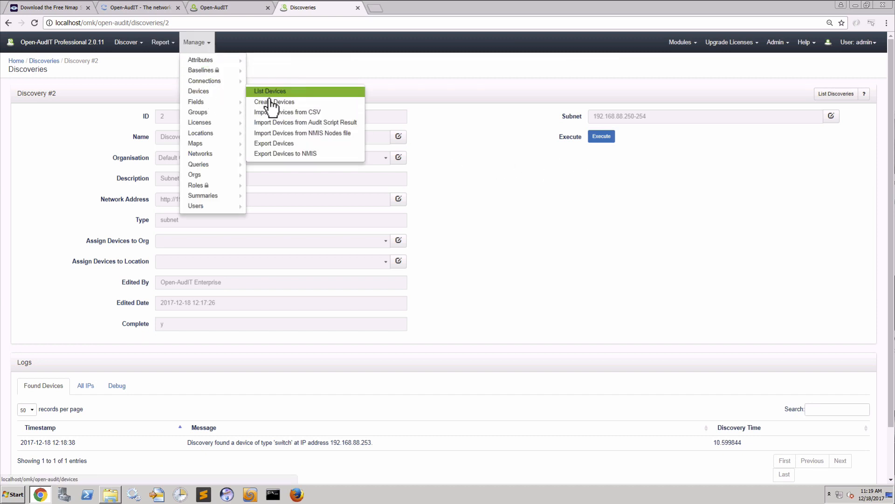
left_click(269, 98)
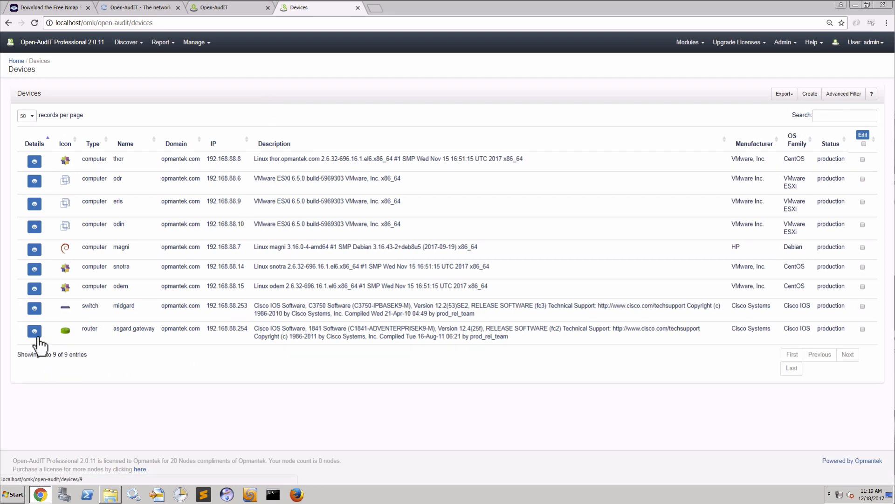
Step: Open the midgard switch's page and review its module entity details
left_click(37, 315)
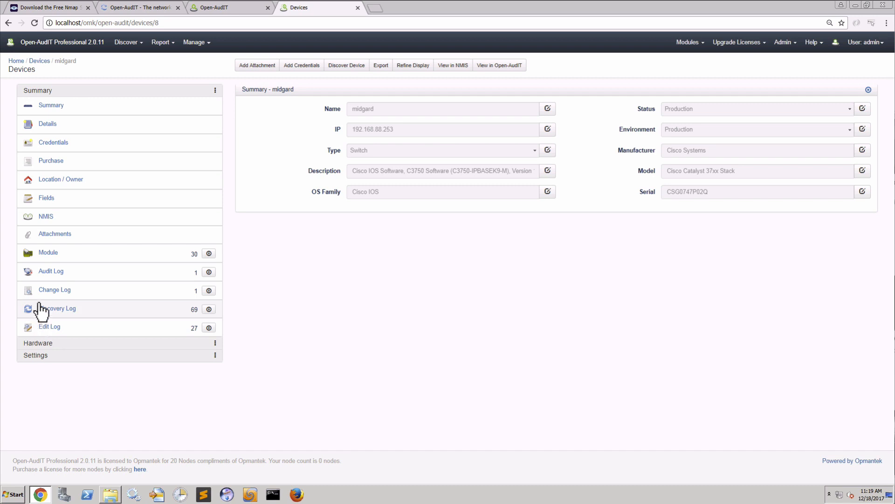
left_click(48, 252)
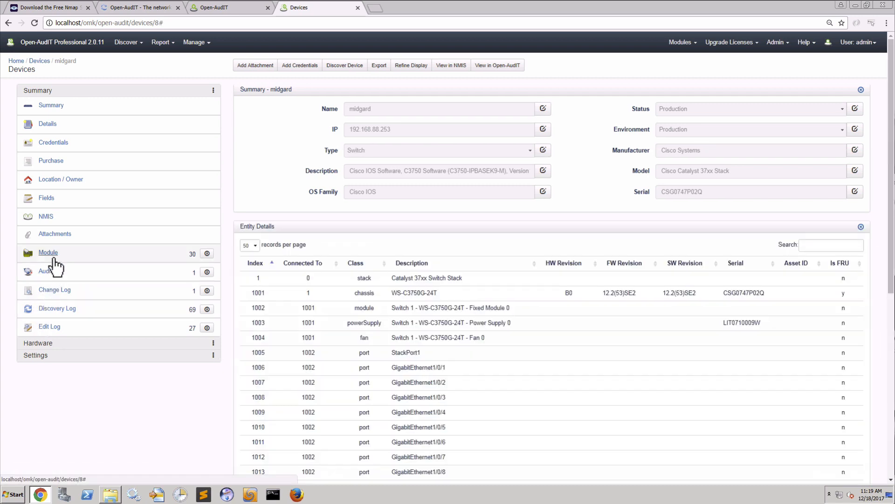
scroll(231, 329, "down", 4)
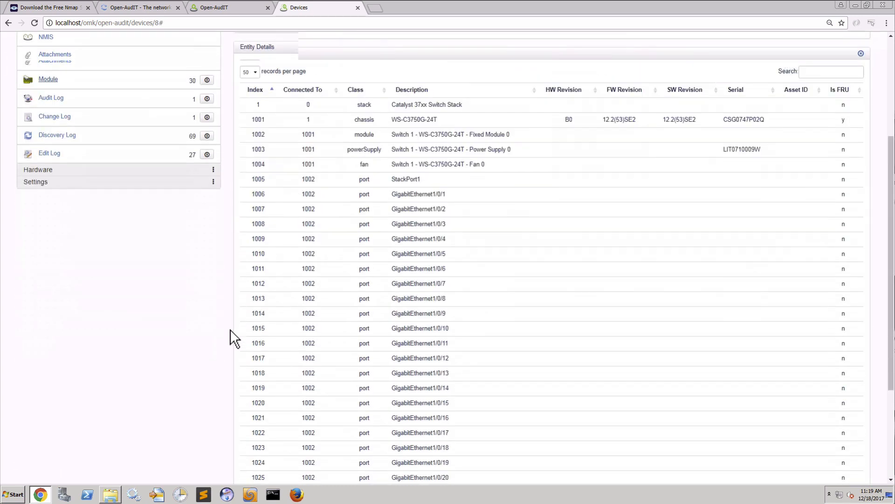
scroll(231, 329, "up", 4)
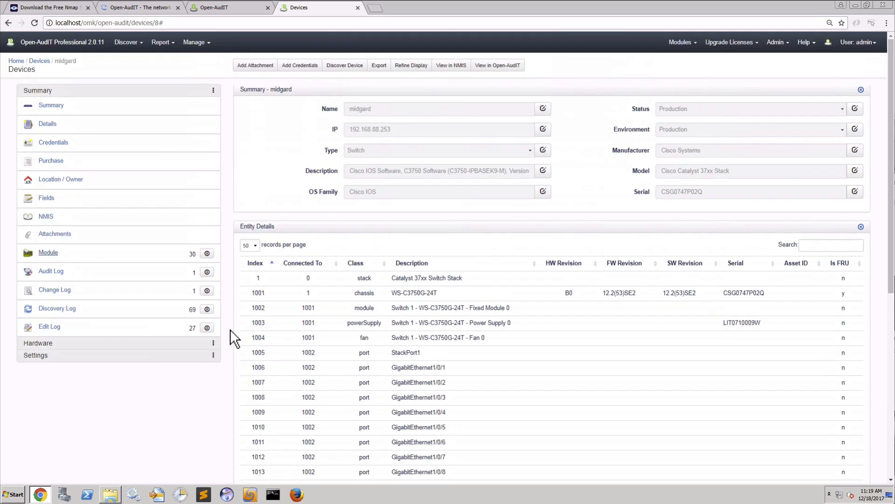
left_click(51, 254)
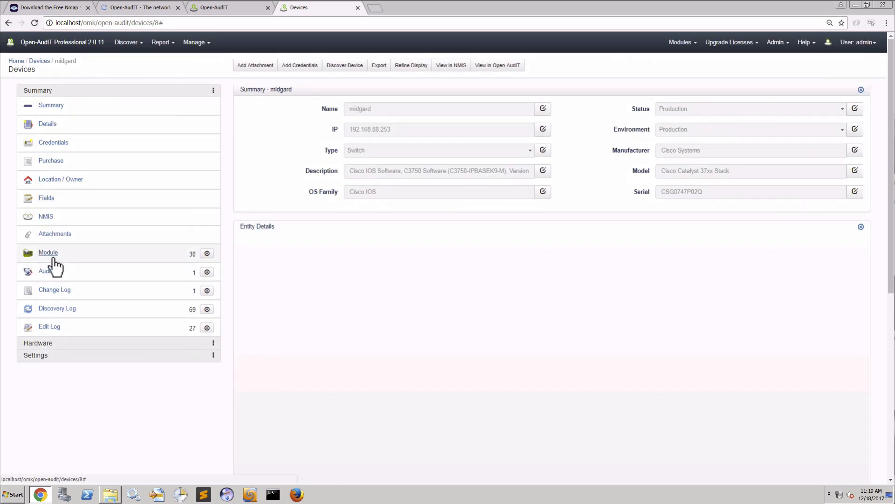
Step: Review the switch's network interfaces table under Hardware
left_click(46, 346)
left_click(50, 123)
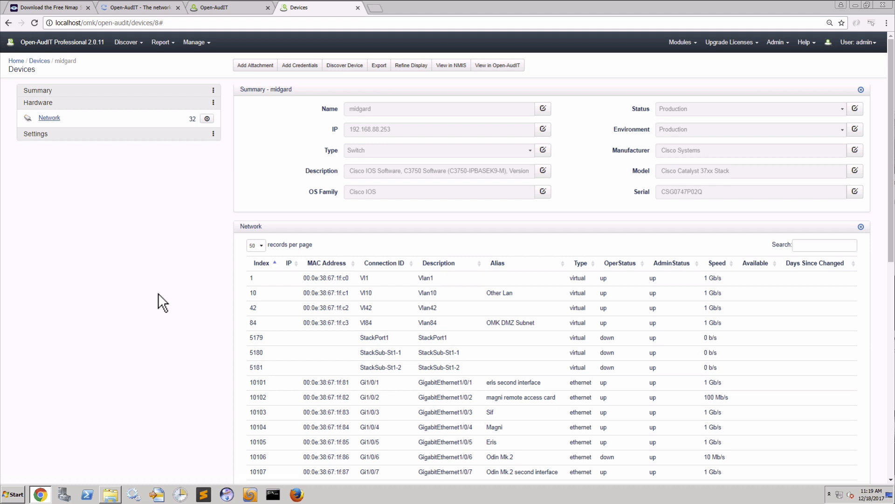
scroll(158, 293, "down", 2)
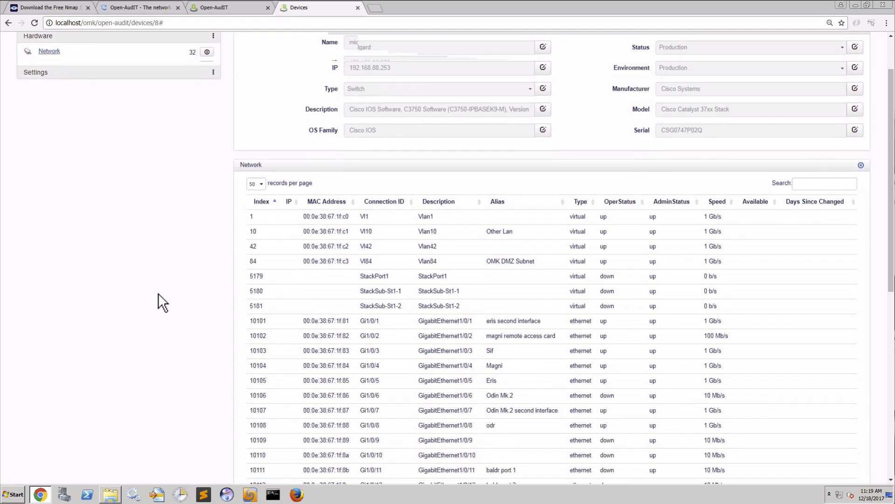
scroll(158, 293, "down", 2)
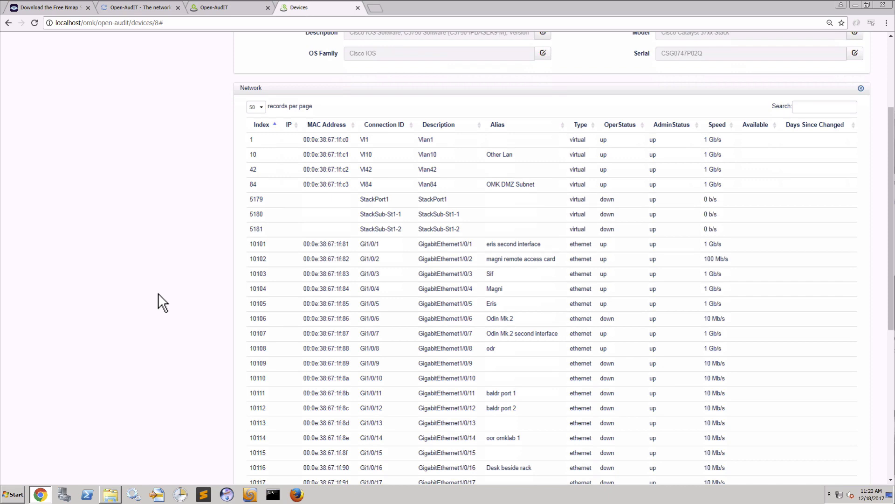
scroll(158, 293, "up", 4)
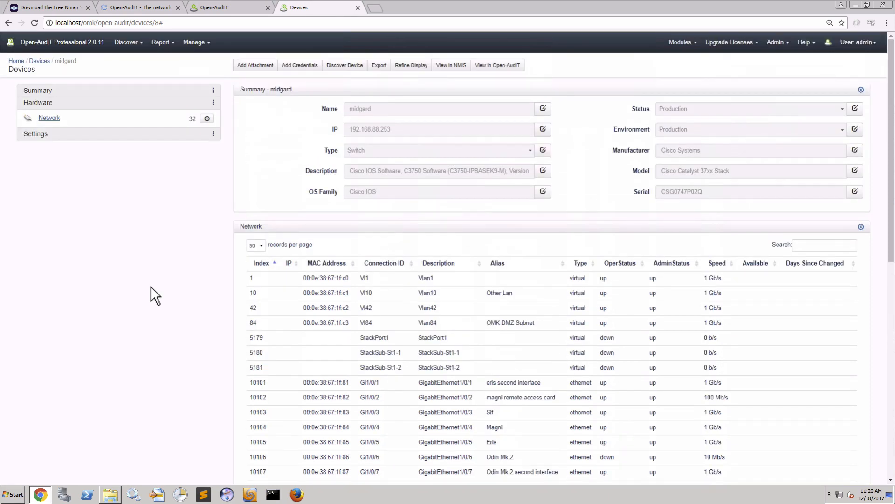
Step: View the five Nmap-detected ports under Settings, then return to the summary categories
left_click(59, 133)
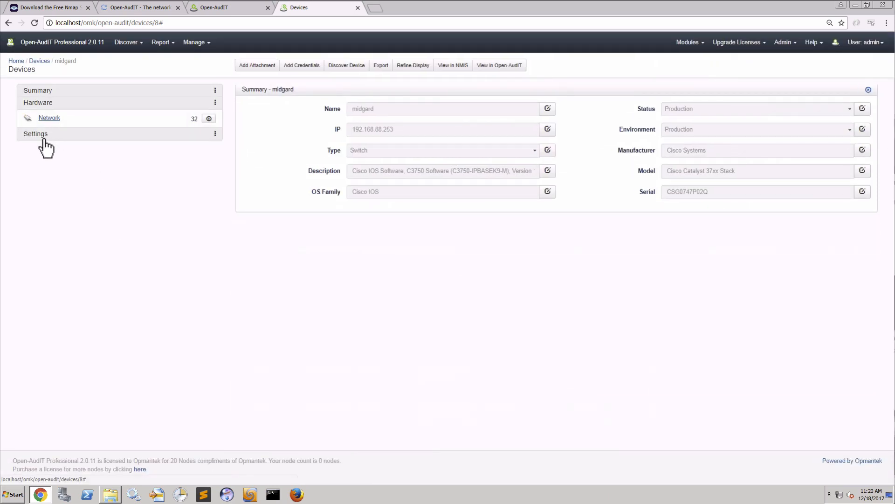
left_click(46, 135)
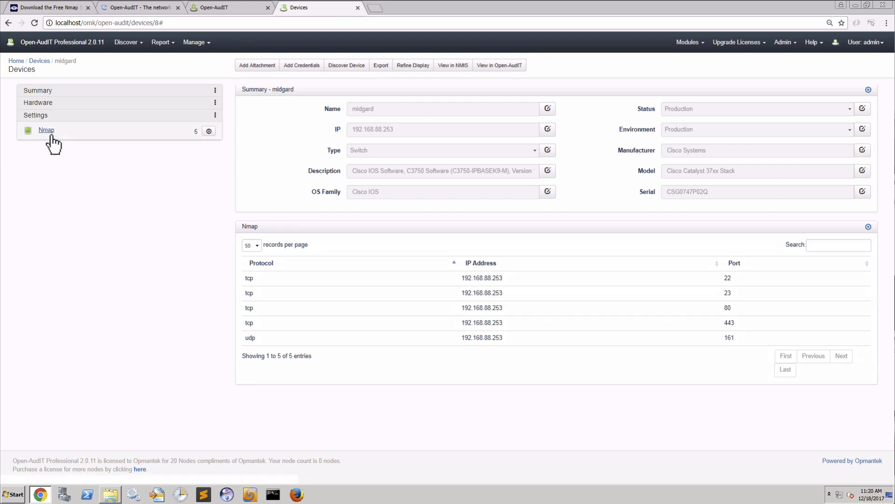
left_click(47, 130)
left_click(44, 93)
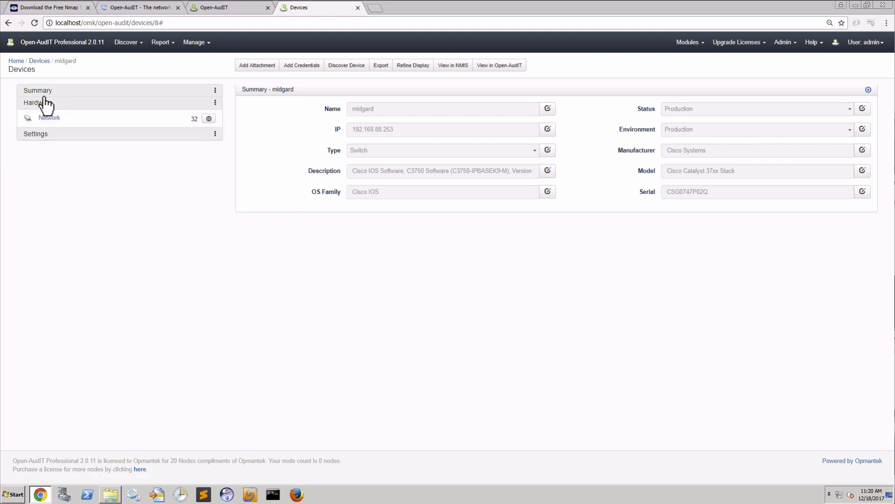
Step: Go back to the devices list and open thor's details page at 192.168.88.8
left_click(41, 62)
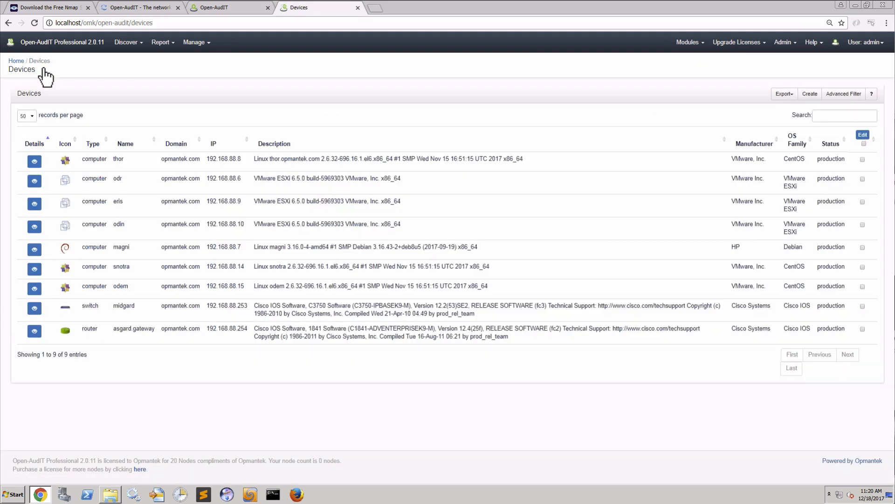
left_click(40, 164)
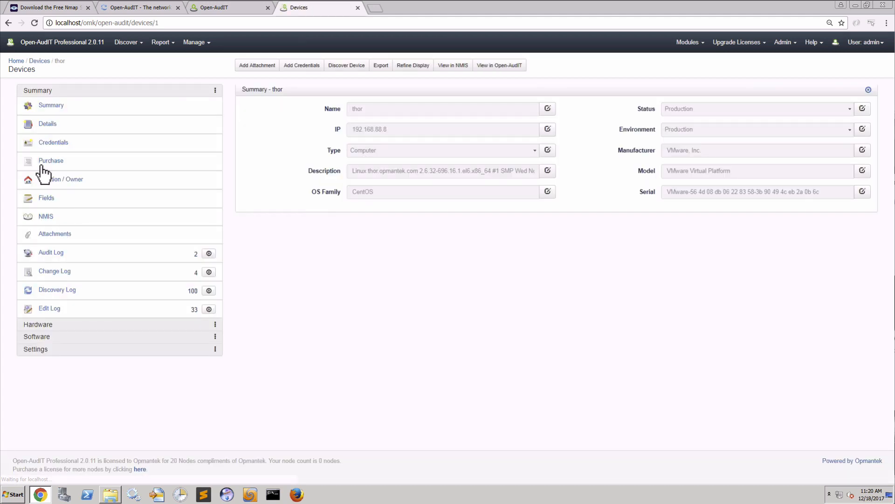
Step: Show thor's processor, memory, BIOS, network card and hard drive panels
left_click(40, 325)
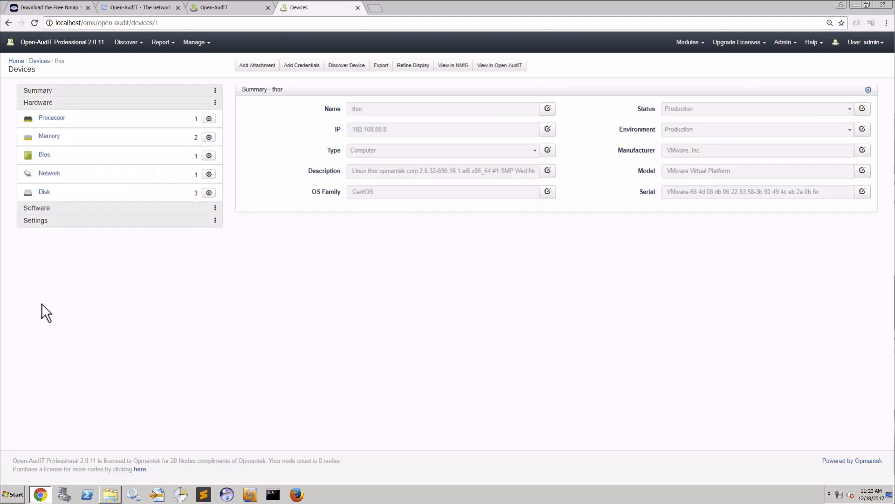
left_click(54, 124)
left_click(50, 137)
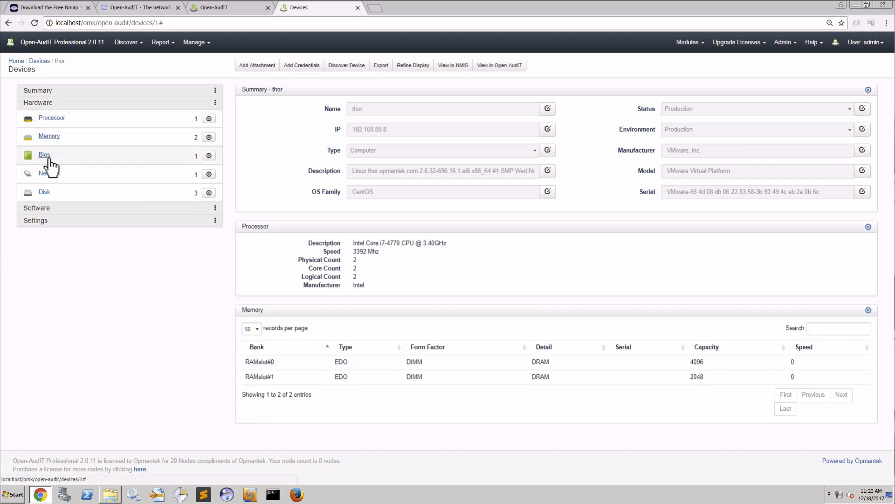
left_click(48, 157)
left_click(50, 176)
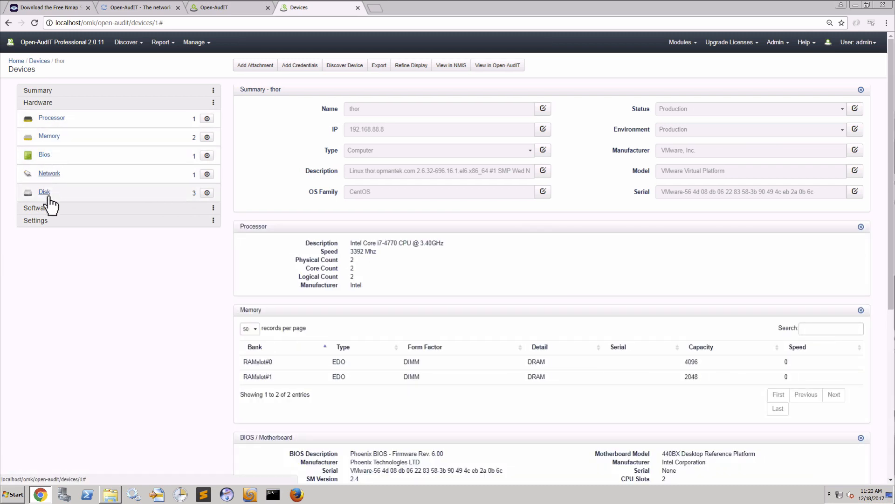
left_click(48, 198)
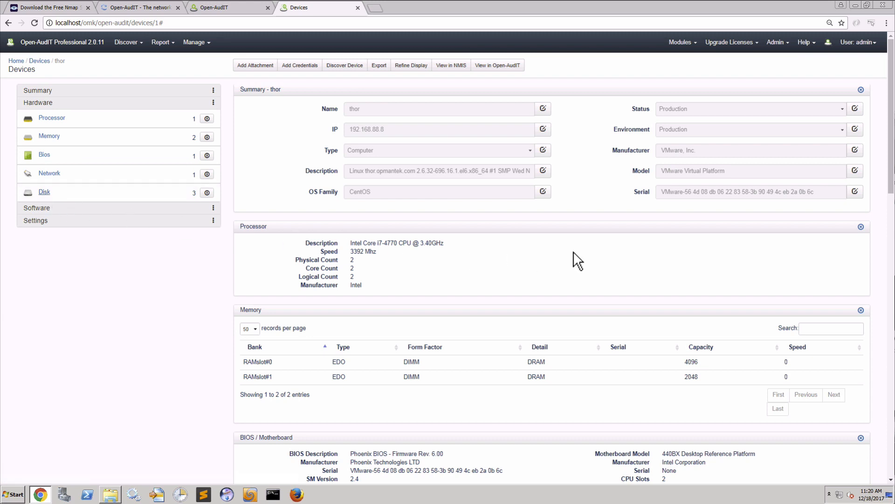
Step: Close the processor, memory, BIOS, network card and hard drive panels
left_click(861, 227)
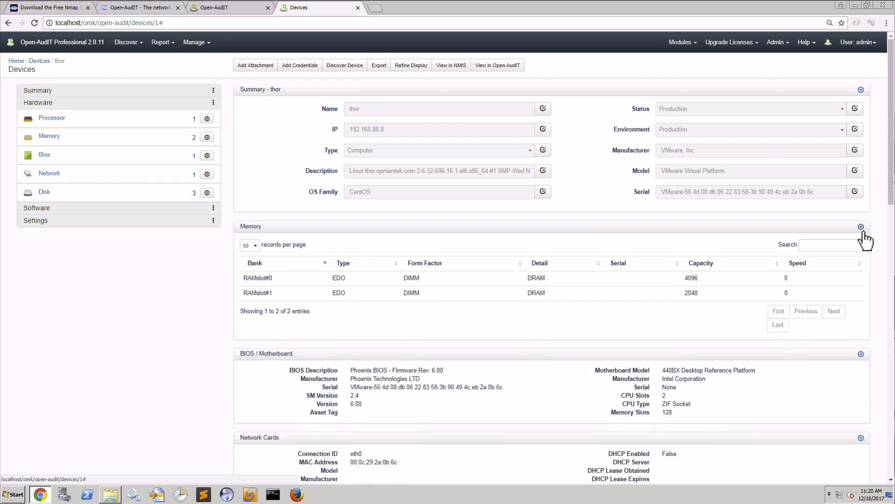
left_click(861, 227)
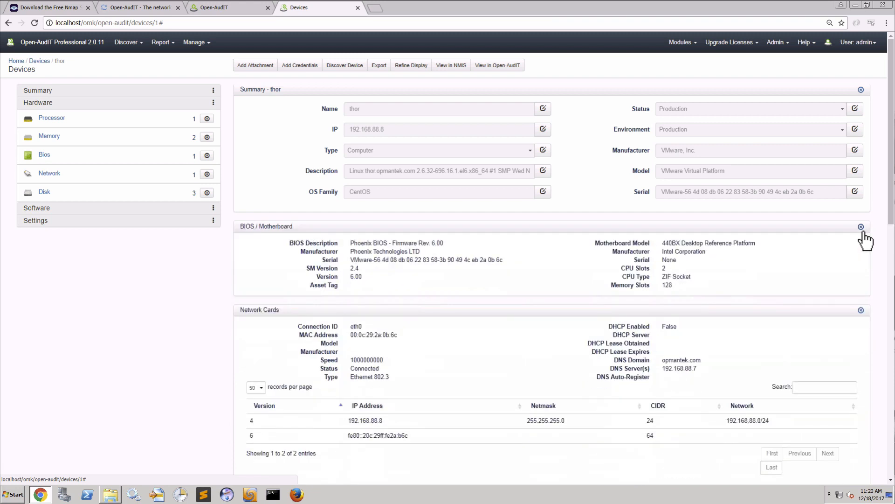
left_click(861, 227)
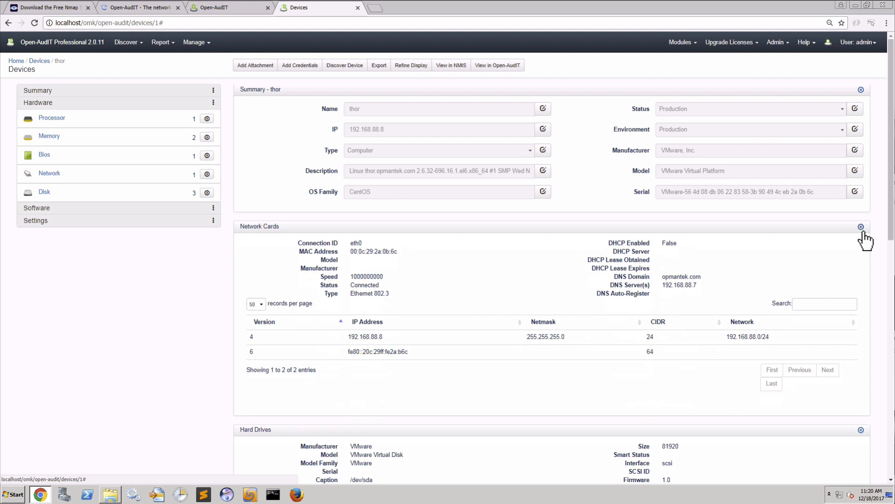
left_click(861, 227)
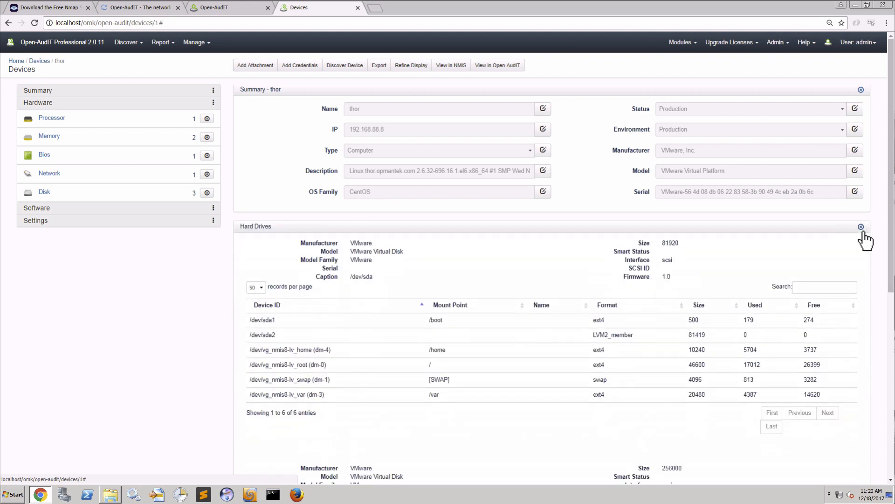
scroll(864, 235, "down", 5)
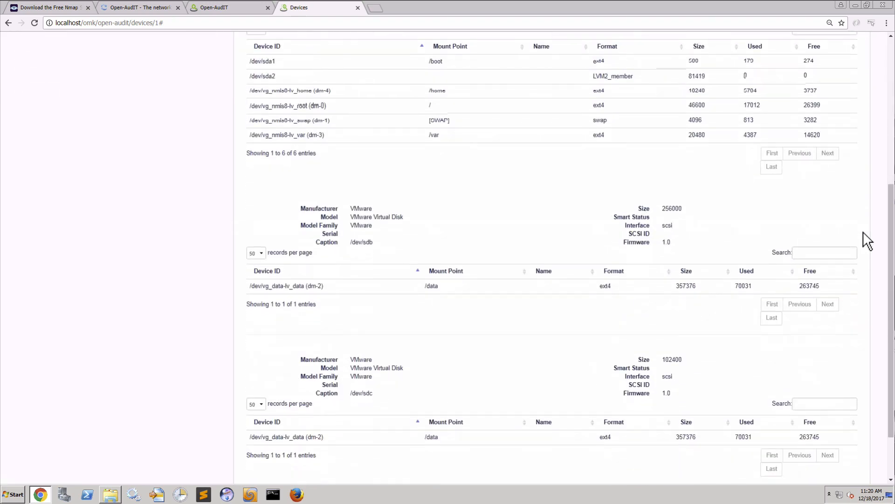
scroll(863, 232, "up", 5)
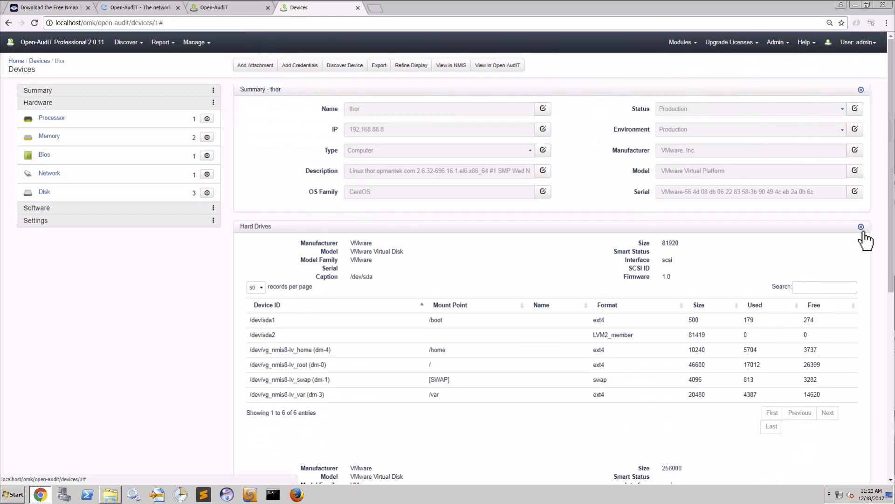
left_click(864, 231)
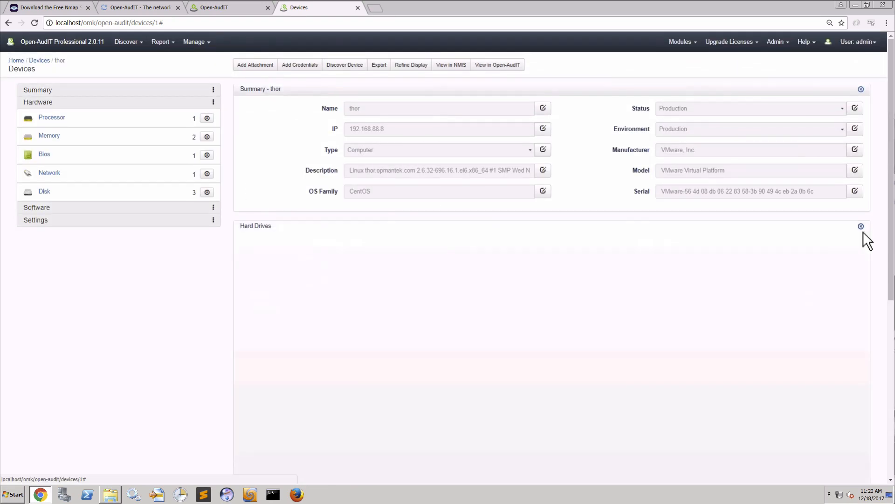
left_click(62, 208)
Step: List thor's 677 software packages, 70 services and its server entry
left_click(61, 137)
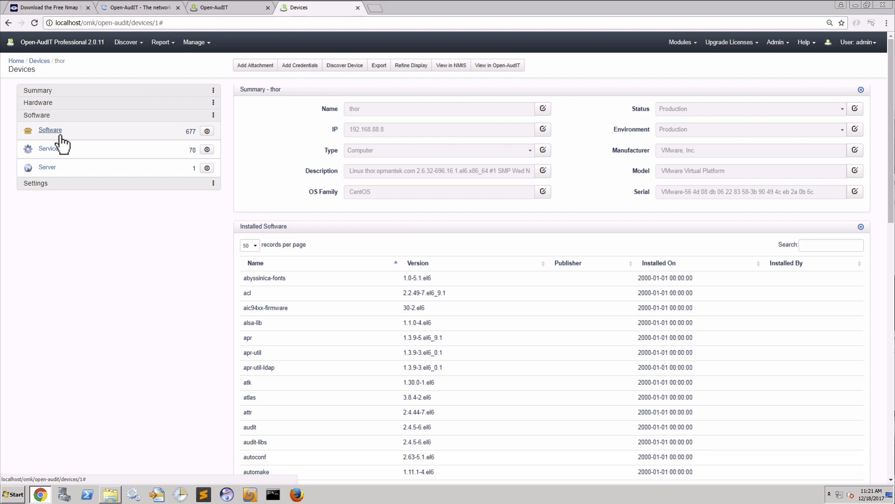
left_click(53, 148)
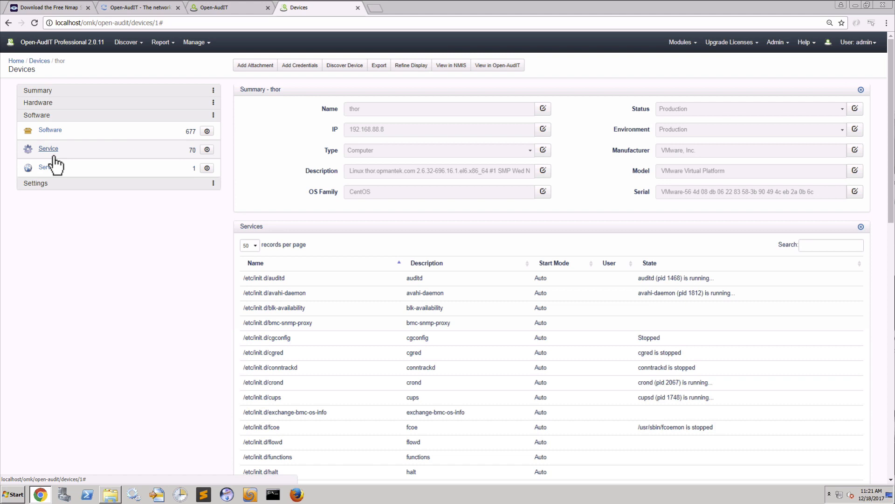
left_click(50, 167)
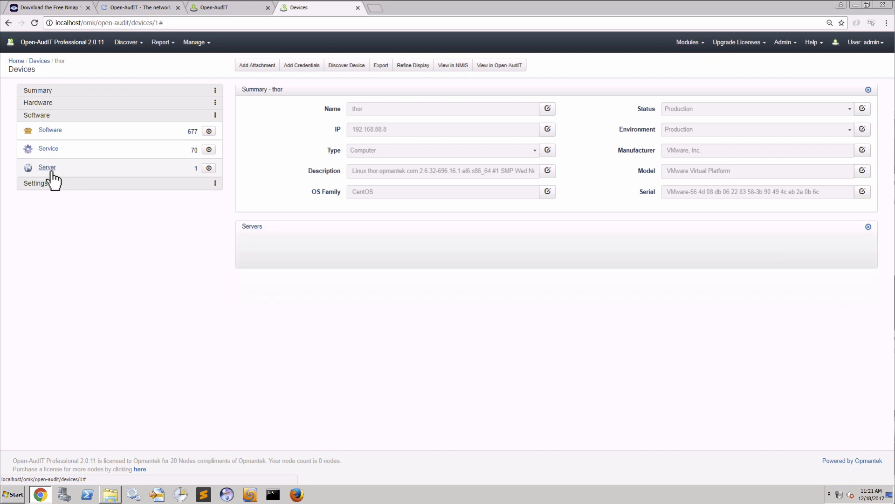
left_click(46, 183)
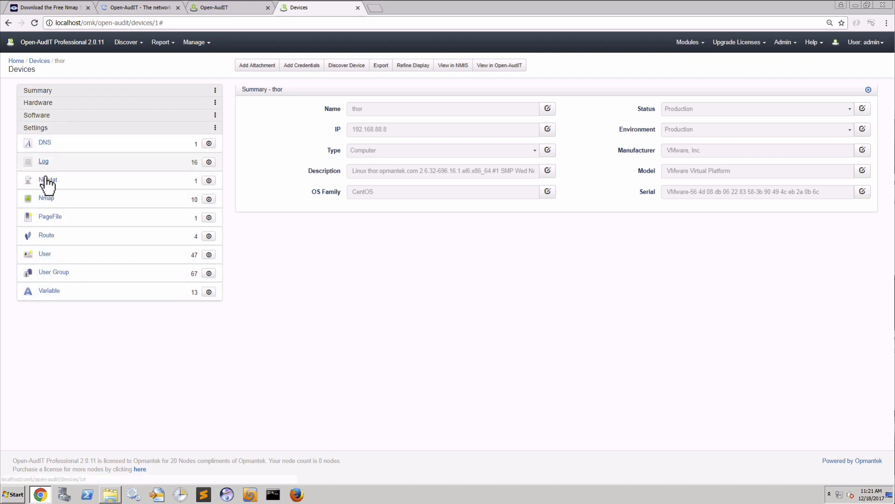
Step: Review thor's users, user groups and host details, then return to the dashboard
left_click(52, 257)
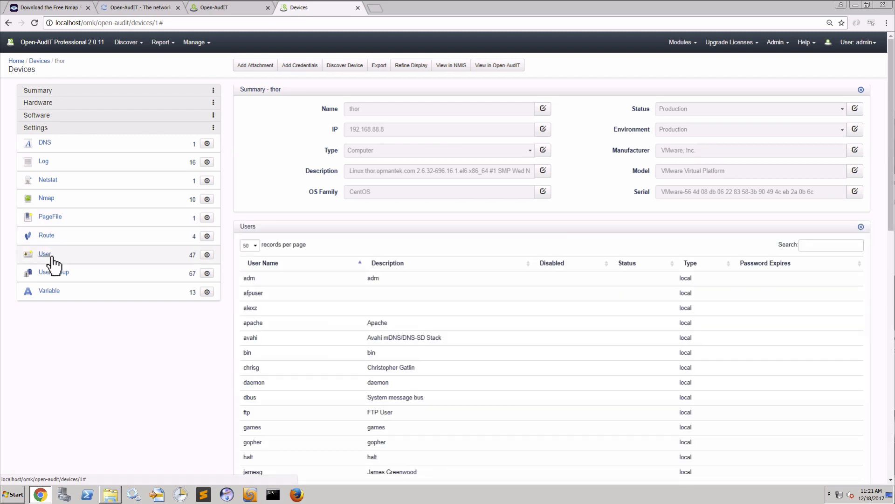
left_click(59, 274)
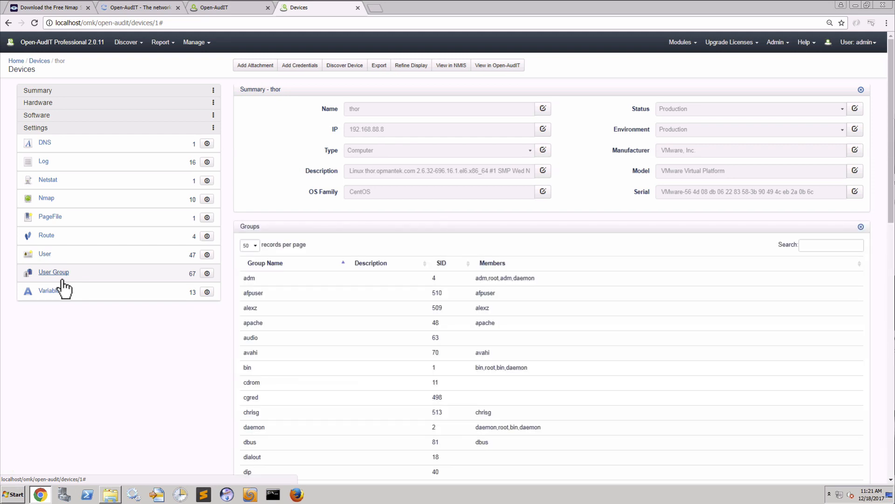
left_click(63, 279)
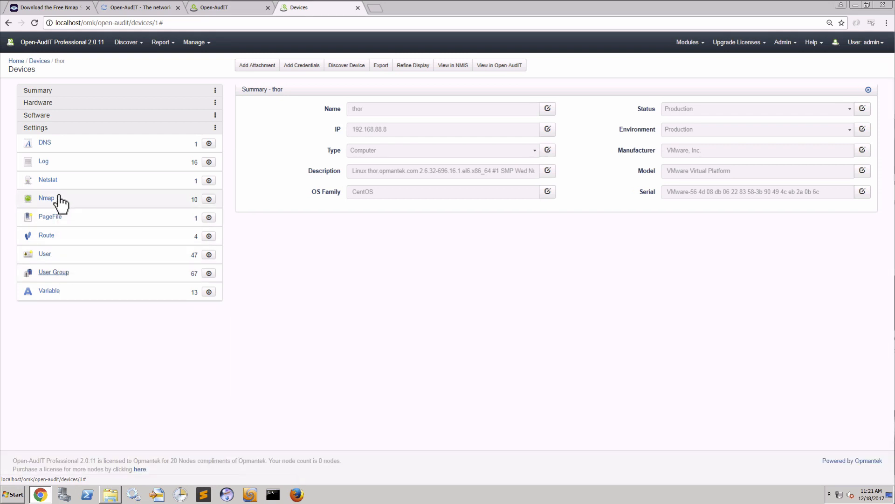
left_click(45, 93)
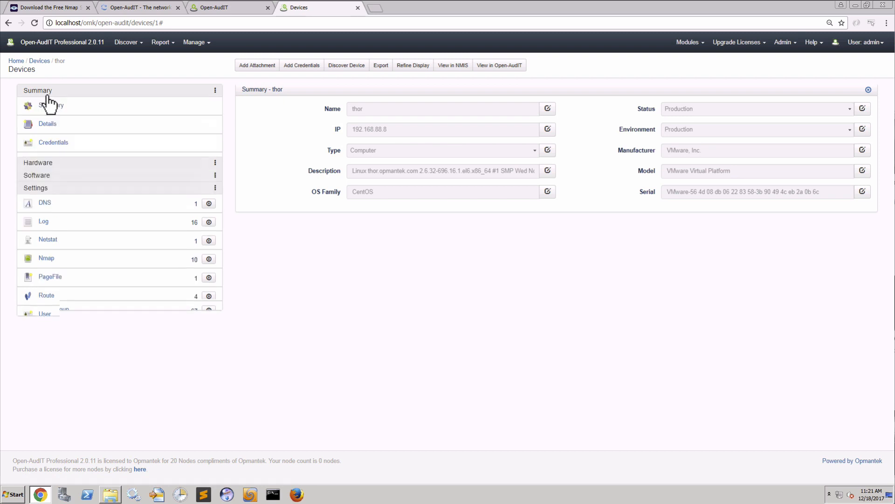
left_click(50, 129)
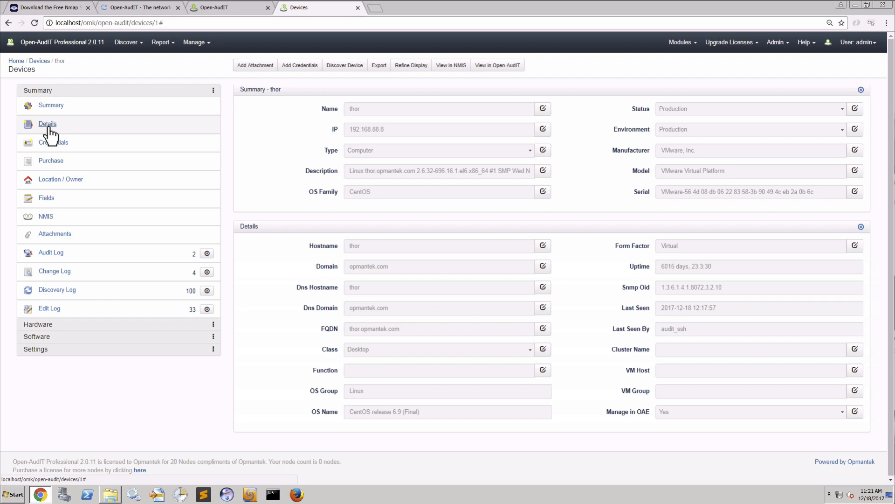
left_click(53, 48)
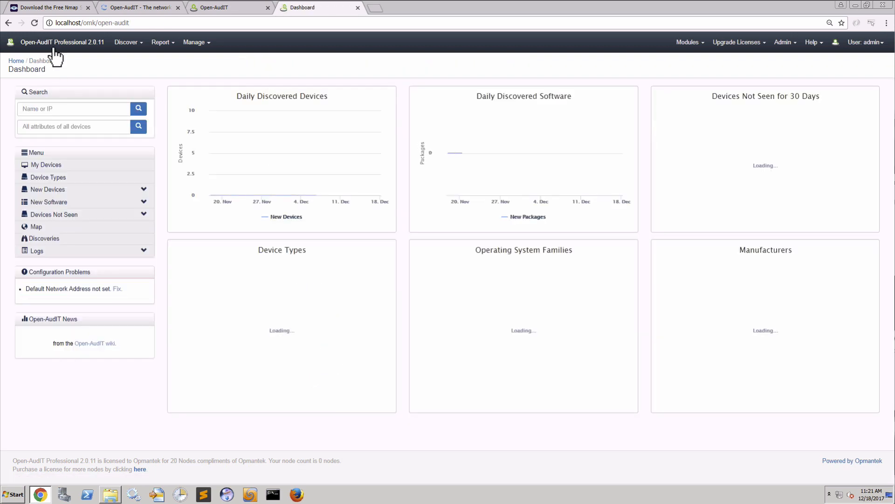